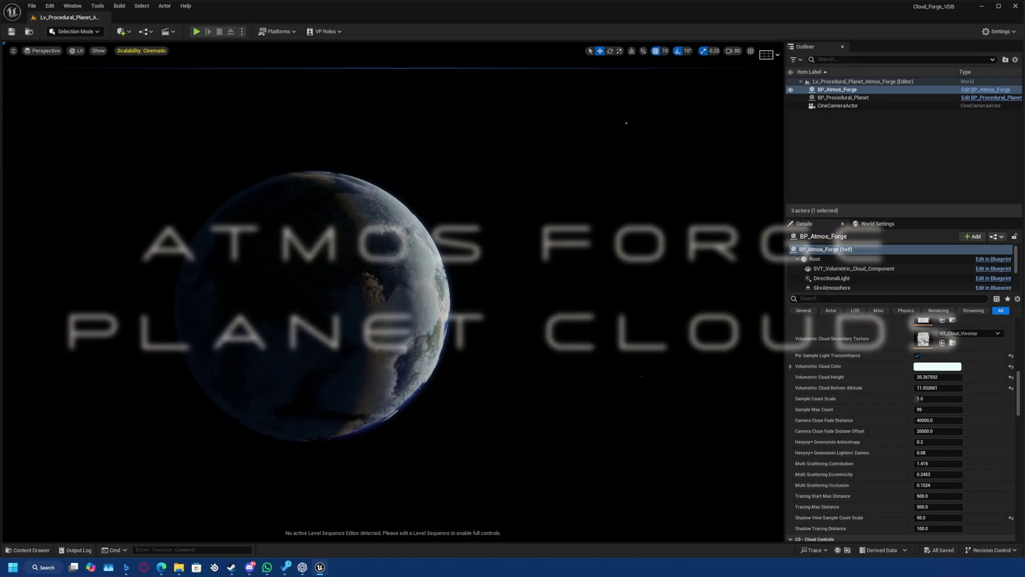
- Examine the planet and its thin cloud layer from several distances and angles
right_drag(374, 332, 352, 339)
scroll(374, 332, up, 1)
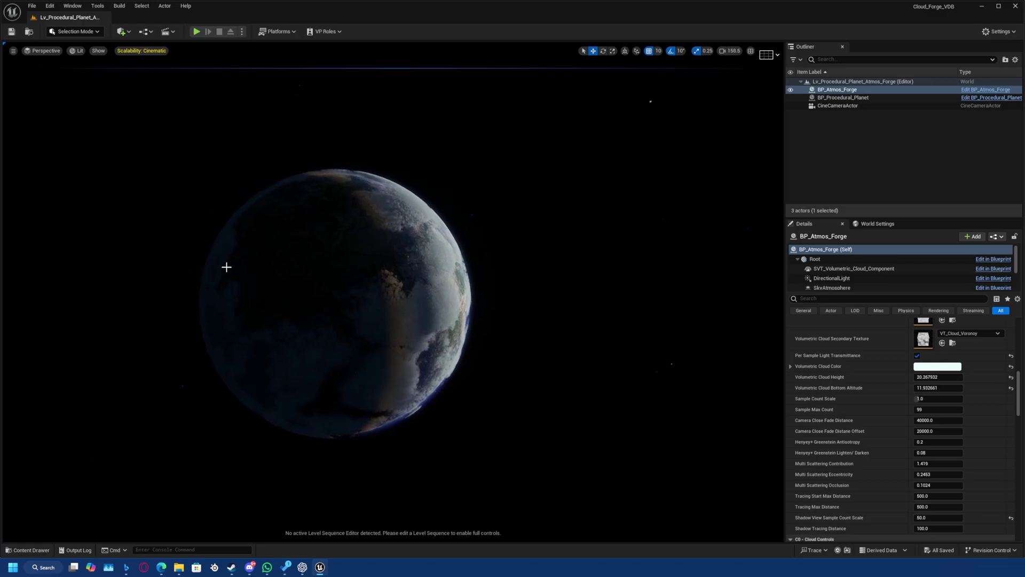
mouse_move(315, 270)
right_down()
mouse_move(342, 268)
mouse_move(318, 269)
right_up()
scroll(322, 269, up, 8)
scroll(322, 269, up, 3)
right_drag(490, 269, 490, 268)
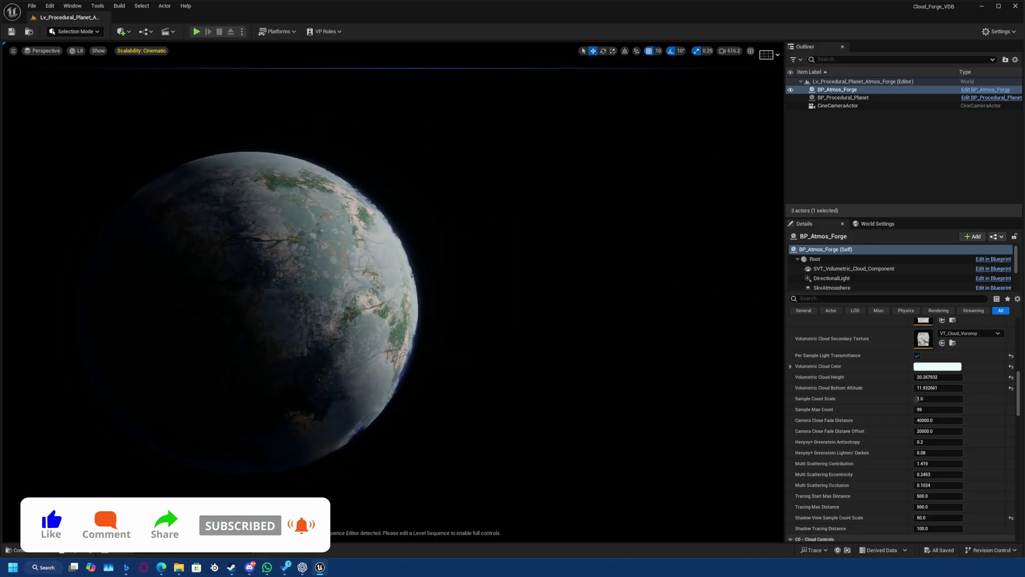
right_drag(364, 298, 364, 297)
key(s)
right_drag(346, 149, 346, 148)
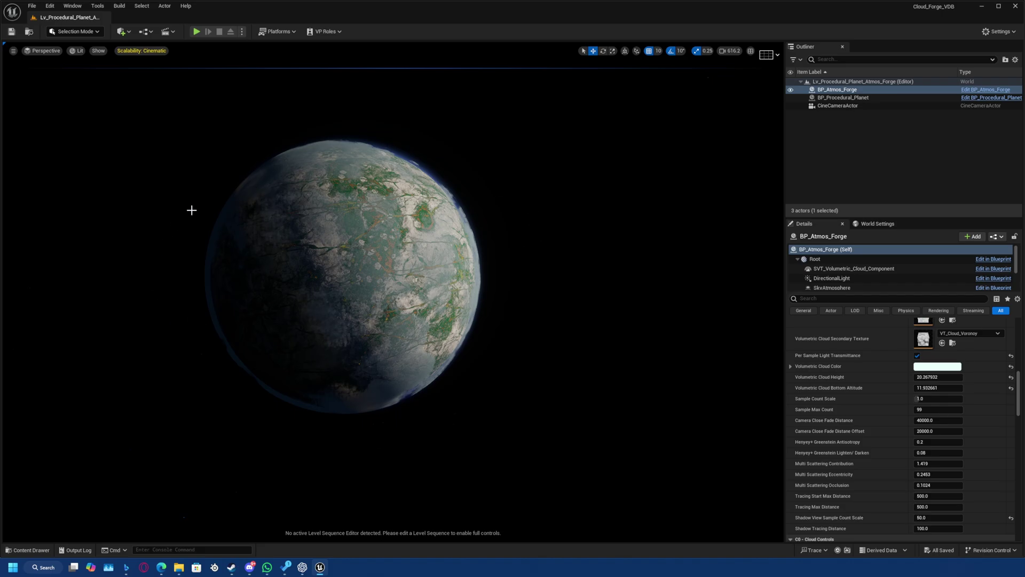
key(d)
right_drag(346, 149, 346, 149)
right_drag(538, 246, 538, 246)
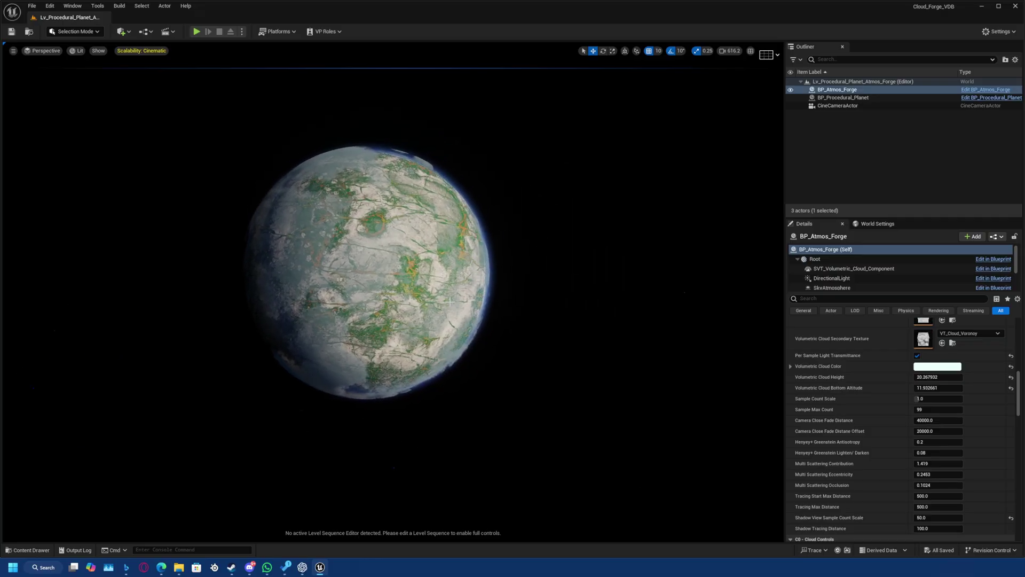
key(w)
right_drag(417, 220, 417, 219)
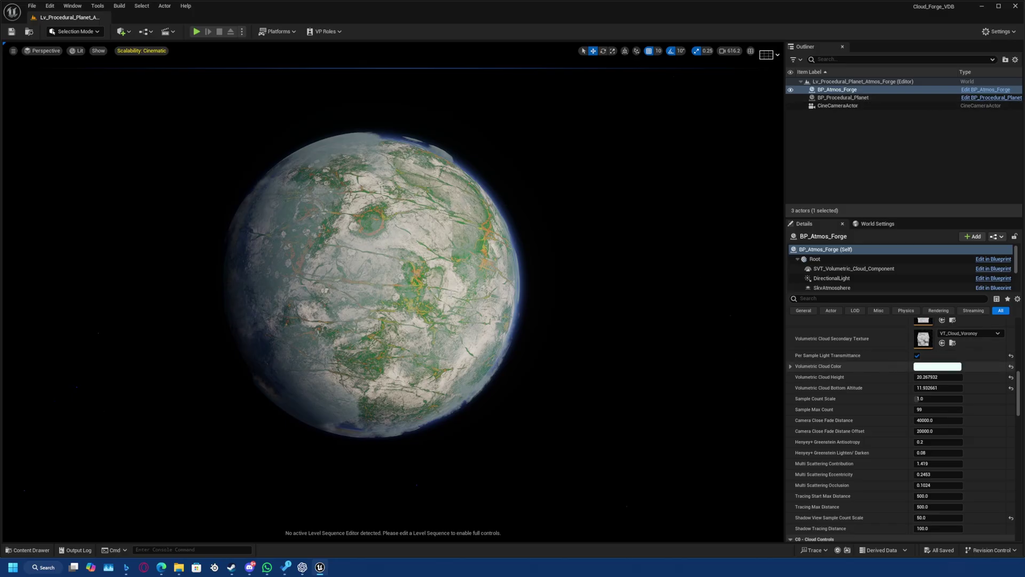
right_drag(630, 321, 577, 313)
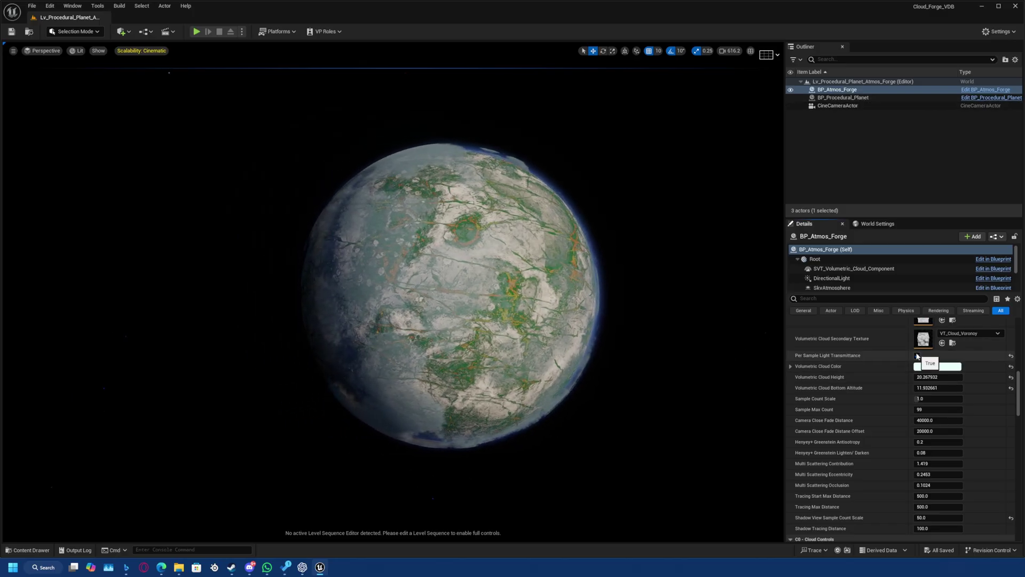
- Keep Per Sample Light Transmittance enabled and raise the Volumetric Cloud Height to about 102.16
click(916, 356)
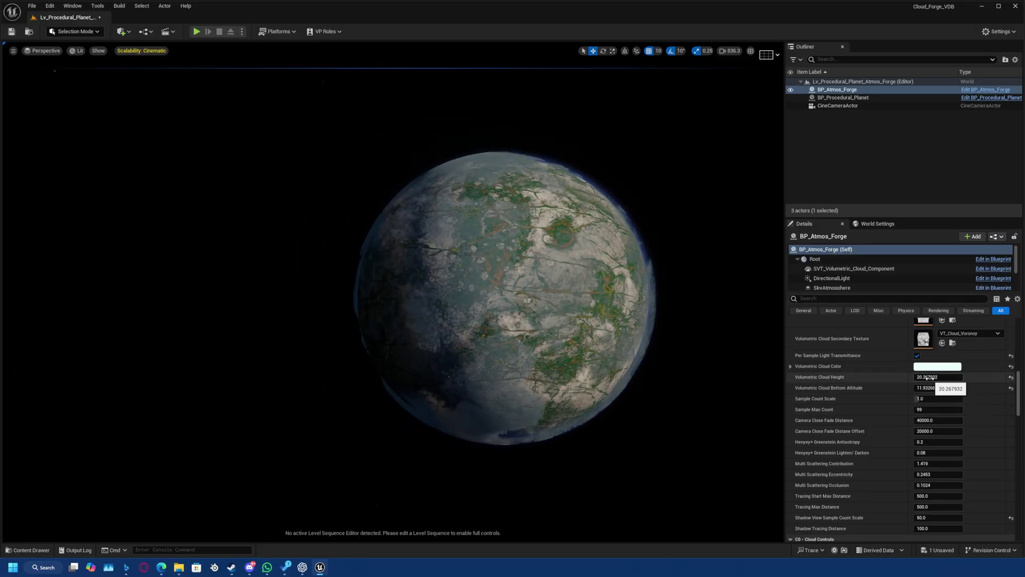
drag(938, 377, 974, 377)
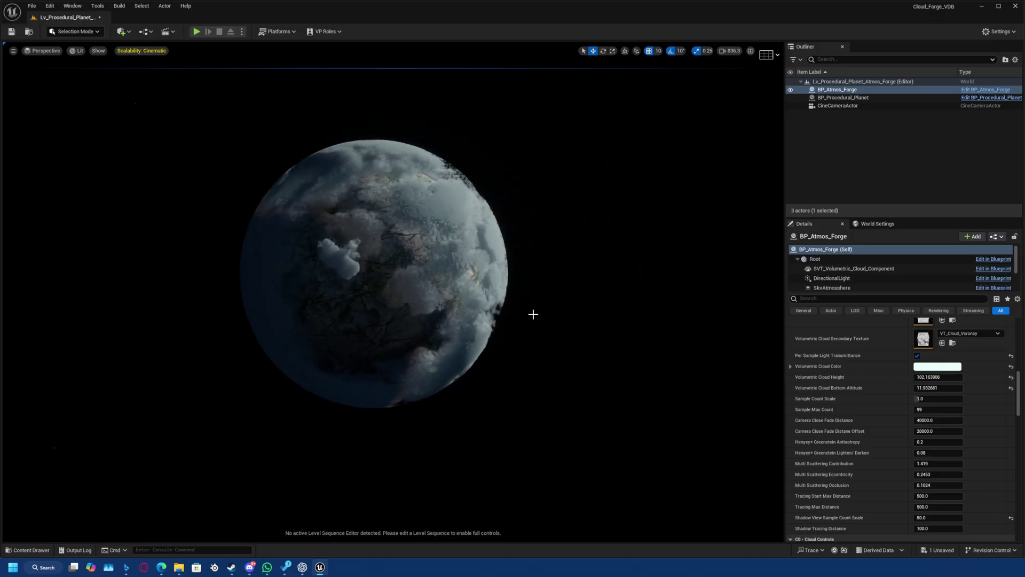
- Set the clouds' Wind Direction X to 0.1776 and Wind Direction Y to about 0.144
scroll(865, 445, down, 5)
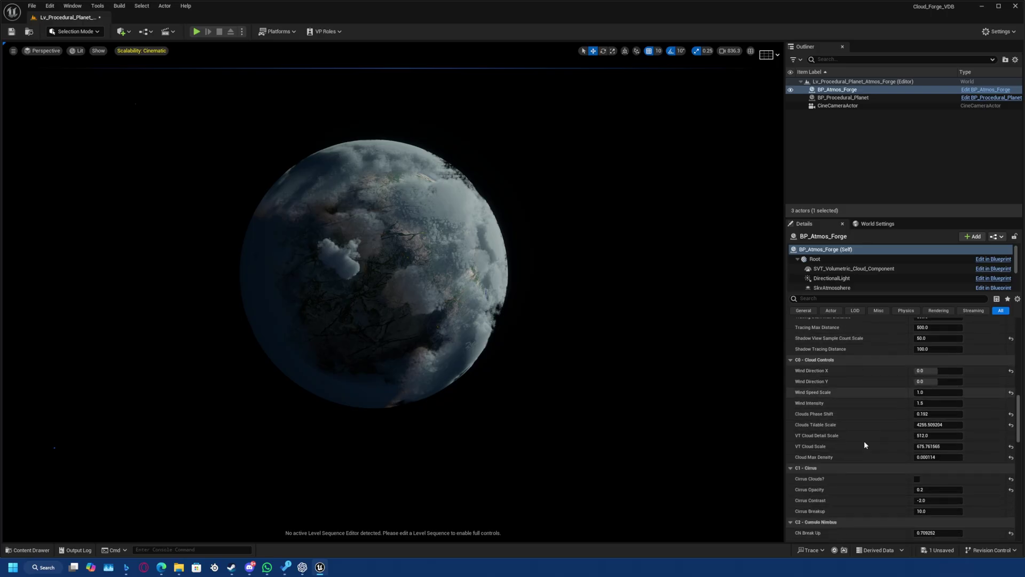
click(1011, 371)
right_drag(558, 306, 464, 267)
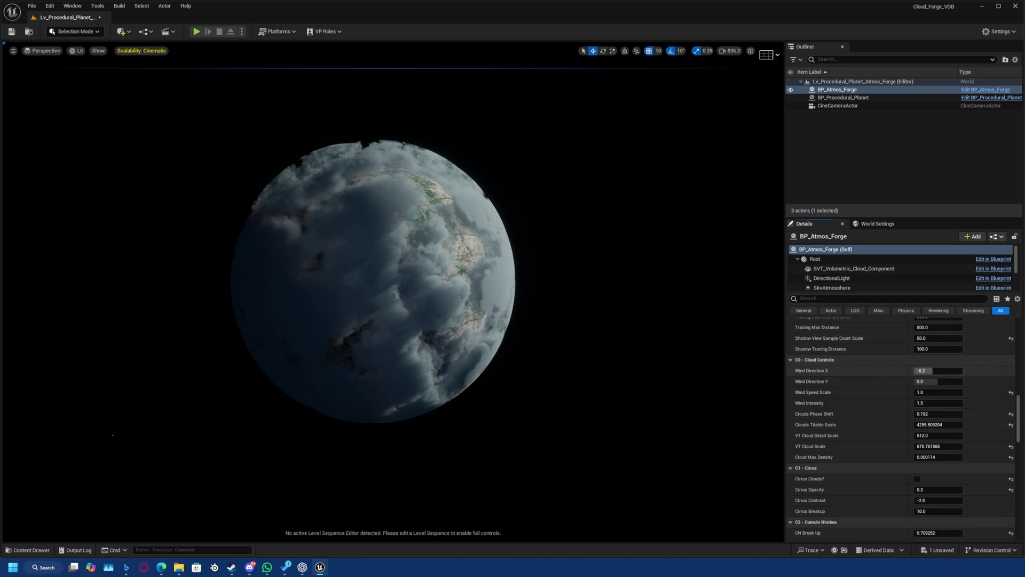
drag(932, 372, 937, 383)
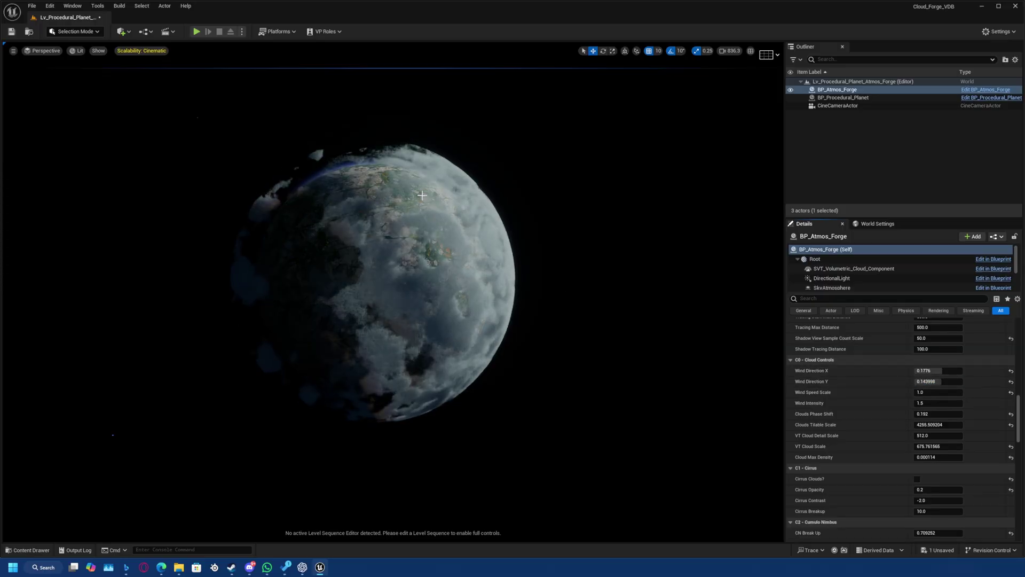
- Raise the Wind Speed Scale to about 8.53 and the Wind Intensity to about 8.32, checking the moving clouds
key(w)
right_drag(422, 195, 429, 199)
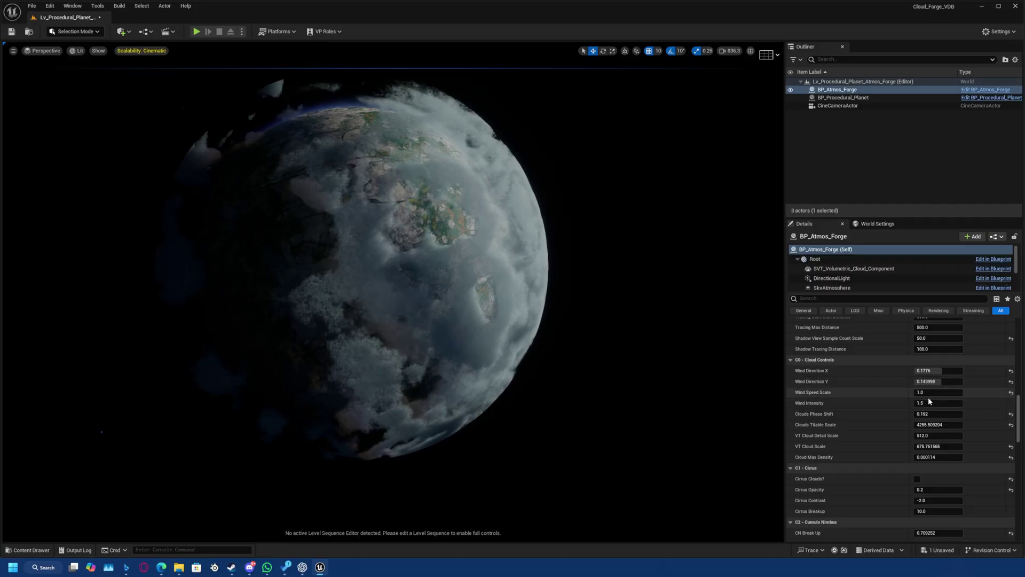
drag(934, 392, 934, 393)
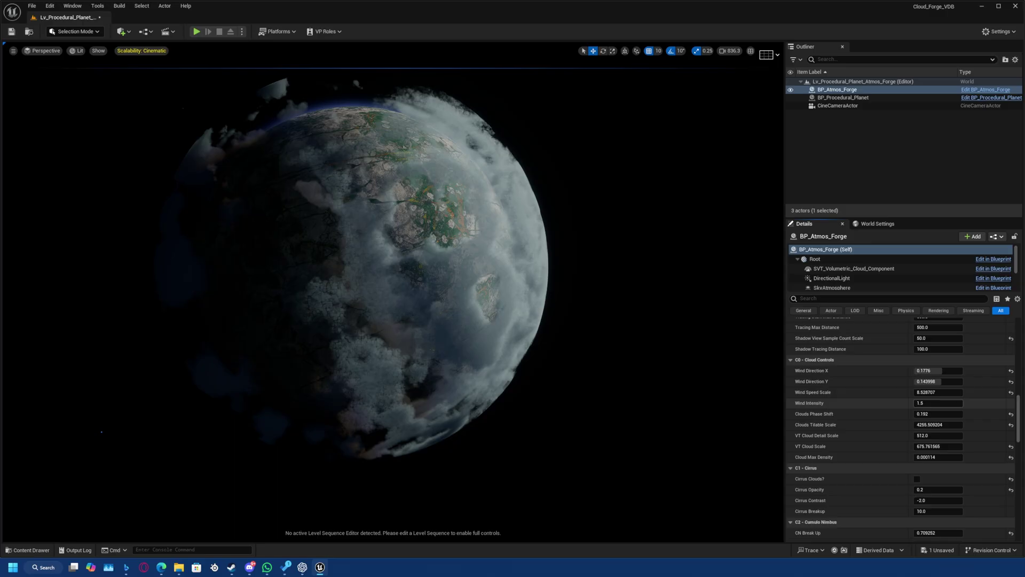
drag(932, 403, 961, 403)
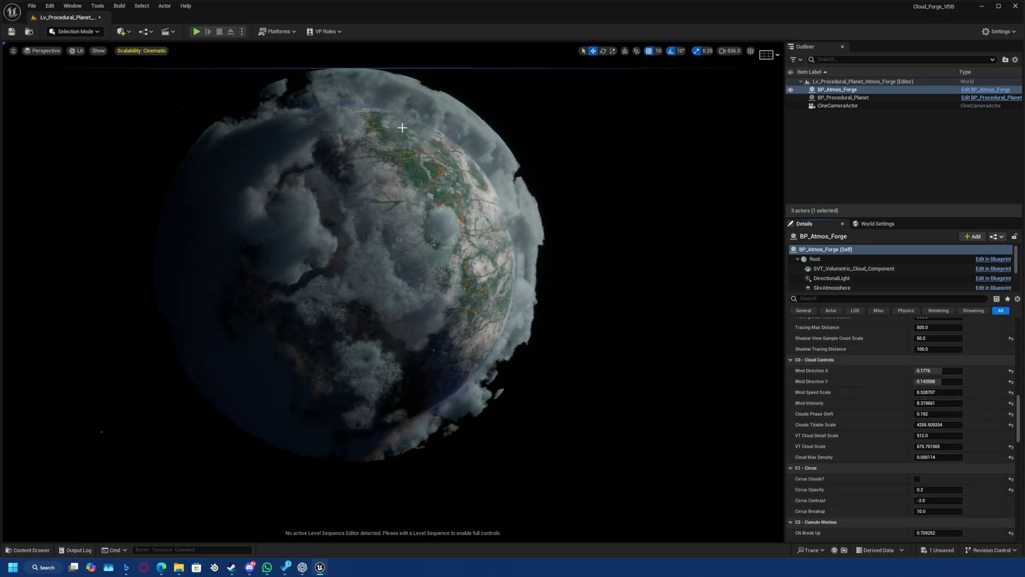
scroll(150, 230, down, 3)
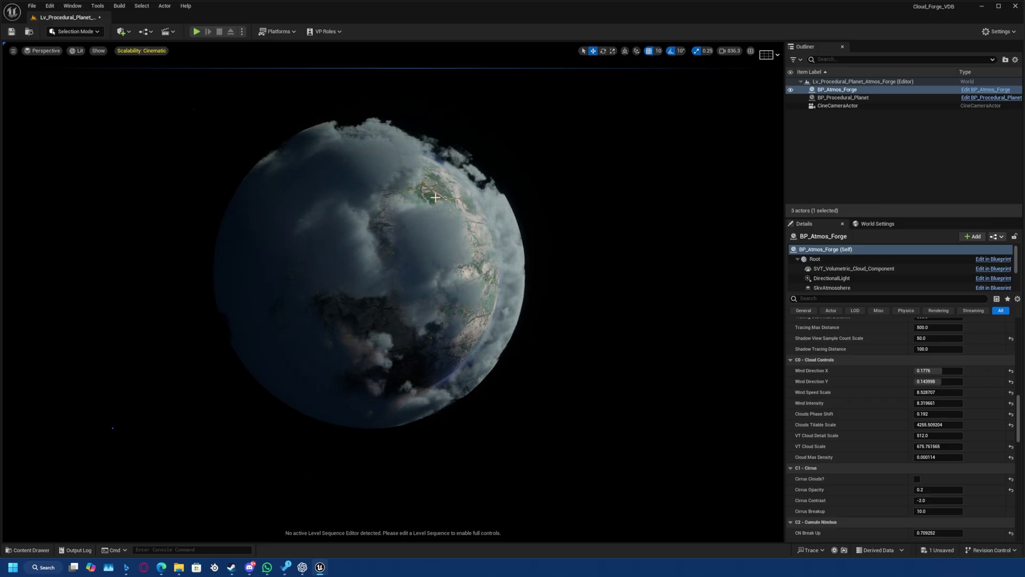
- Set the Volumetric Cloud Bottom Altitude to about 7.99 and the Volumetric Cloud Height to about 112.77, inspecting the planet's cloud layer
scroll(958, 373, up, 5)
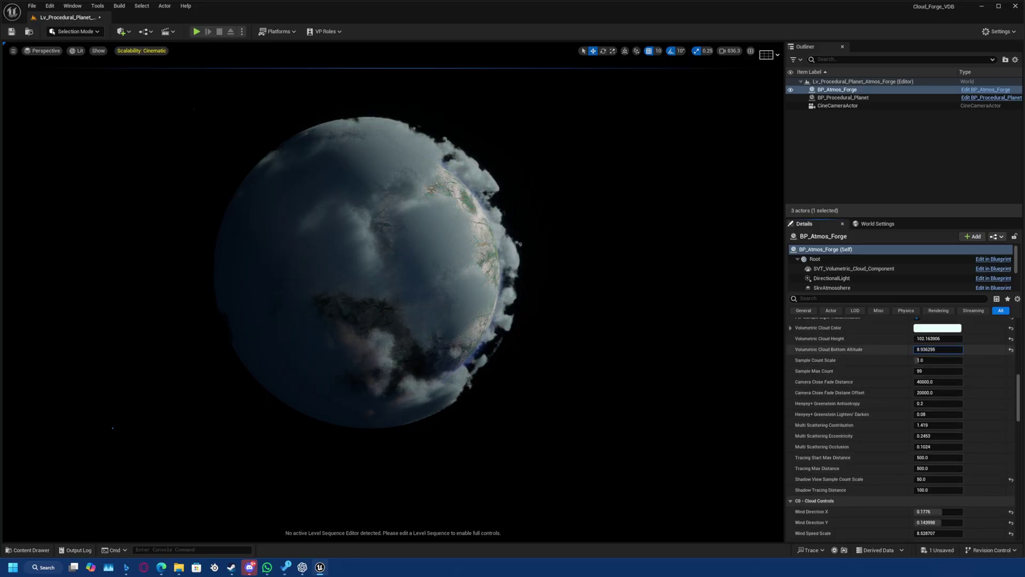
mouse_move(943, 337)
mouse_down()
mouse_move(908, 338)
mouse_move(975, 338)
mouse_move(935, 337)
mouse_up()
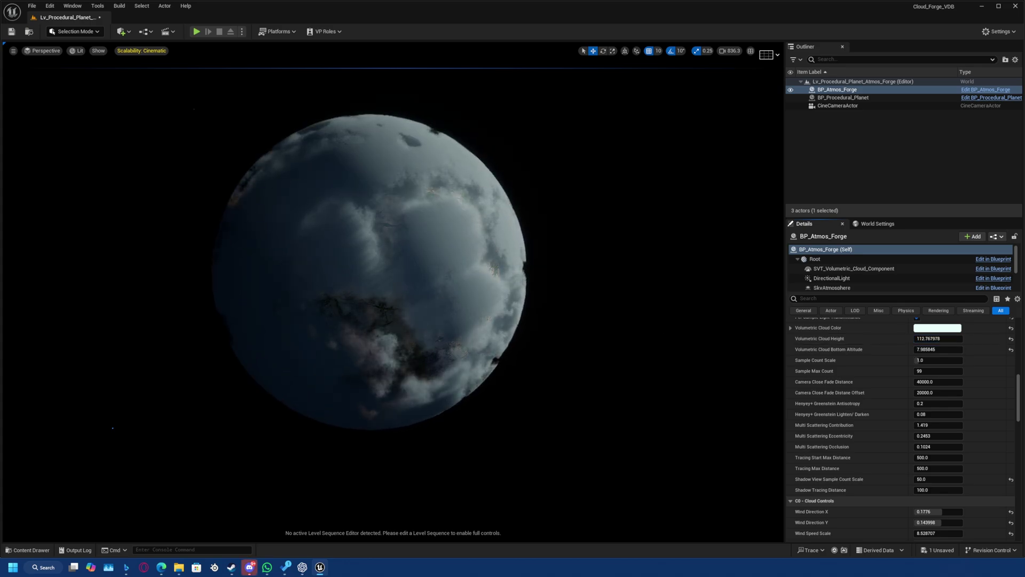
scroll(244, 240, down, 4)
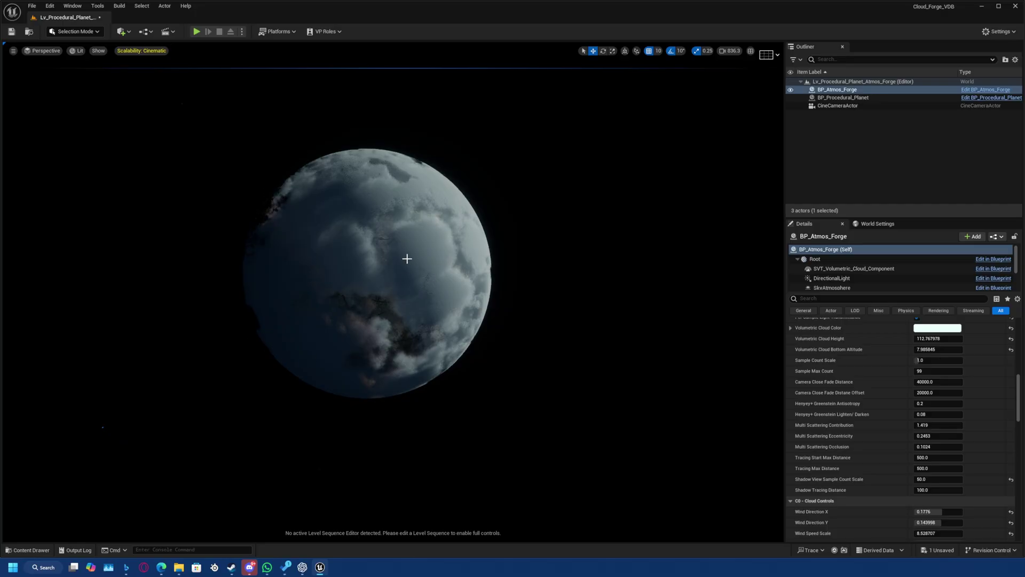
key(w)
right_drag(423, 227, 438, 228)
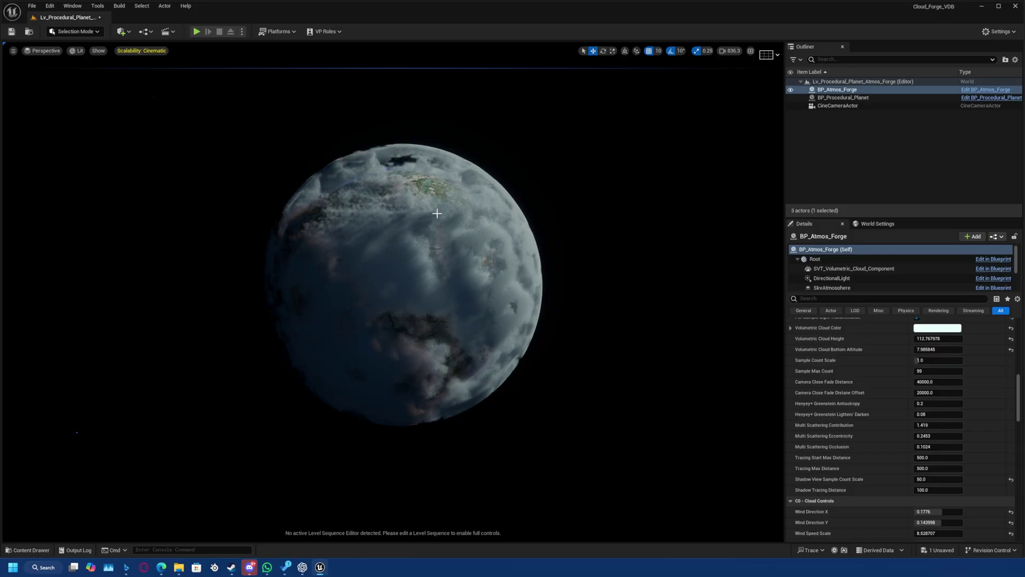
right_drag(692, 308, 716, 311)
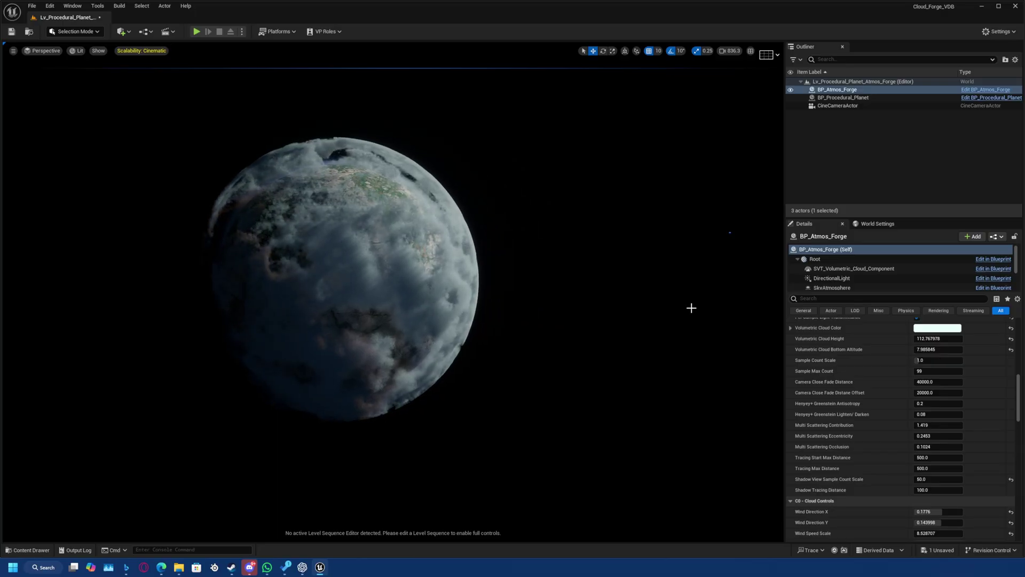
- Turn off Volumetric Clouds High Quality to compare the clouds around the planet, and turn the option back on
scroll(914, 382, up, 10)
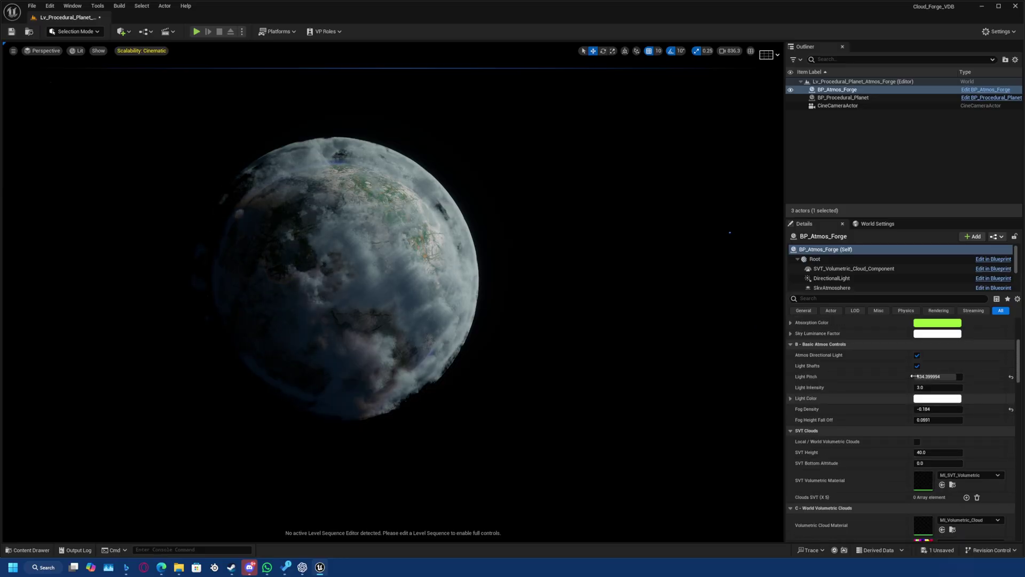
scroll(914, 381, up, 3)
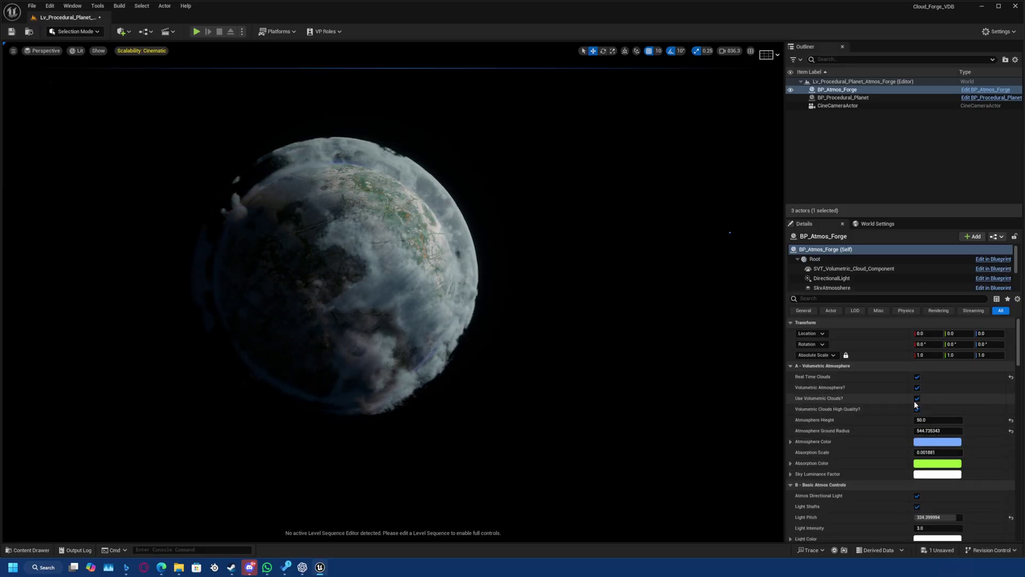
click(917, 409)
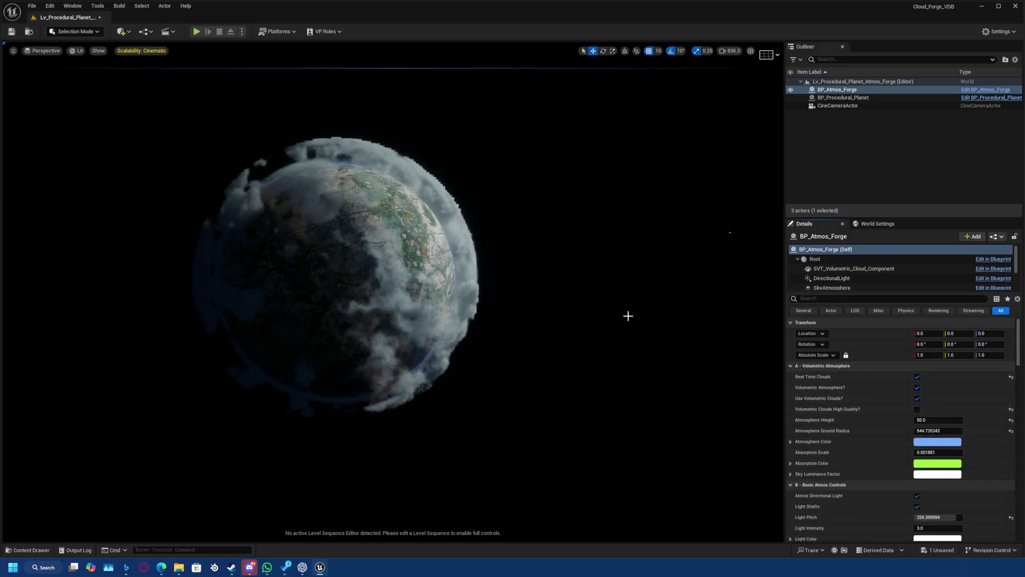
mouse_move(585, 346)
right_down()
mouse_move(546, 336)
mouse_move(572, 335)
mouse_move(580, 362)
mouse_move(594, 360)
right_up()
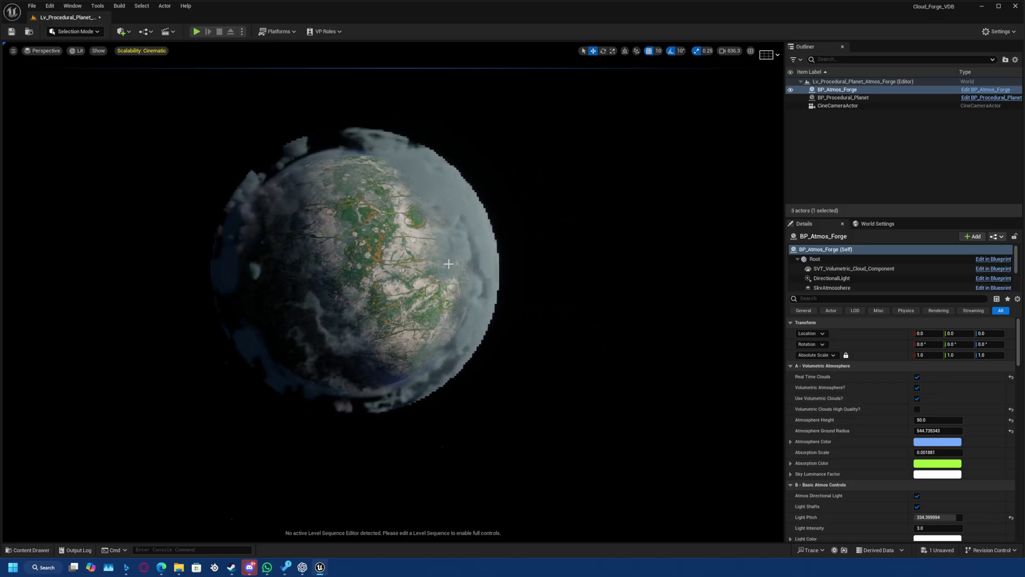
right_drag(315, 238, 291, 233)
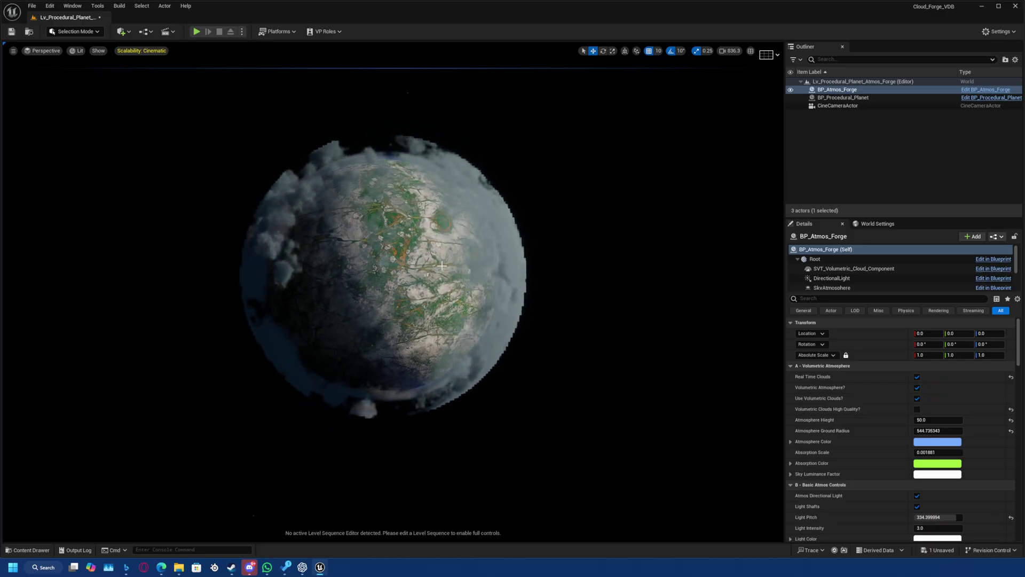
drag(441, 266, 411, 267)
click(917, 409)
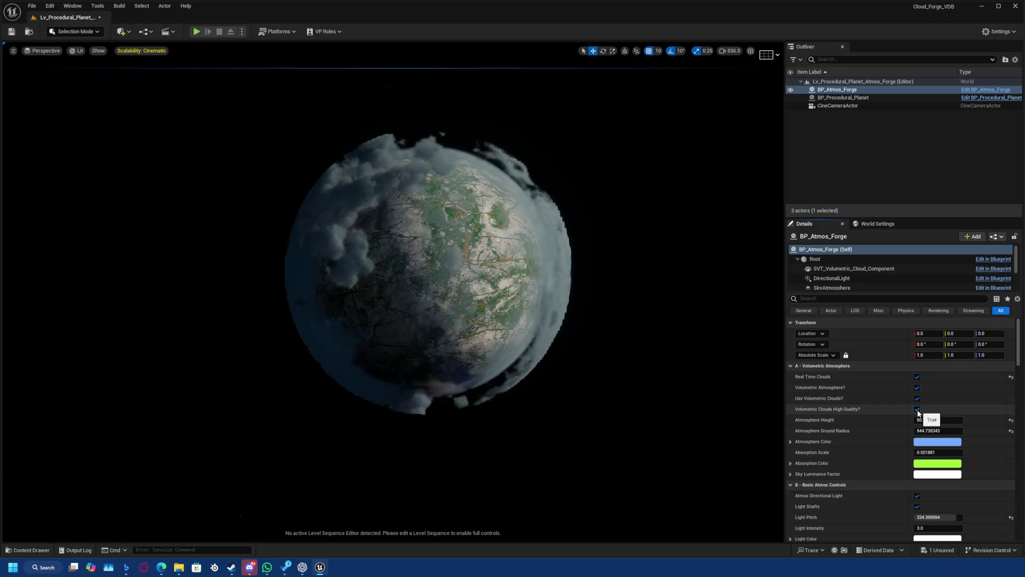
- Set the directional light's Light Pitch to 360 and inspect the lighting on the sun side of the planet
drag(938, 517, 961, 517)
key(a)
right_drag(641, 331, 722, 305)
scroll(721, 312, up, 1)
key(q)
key(a)
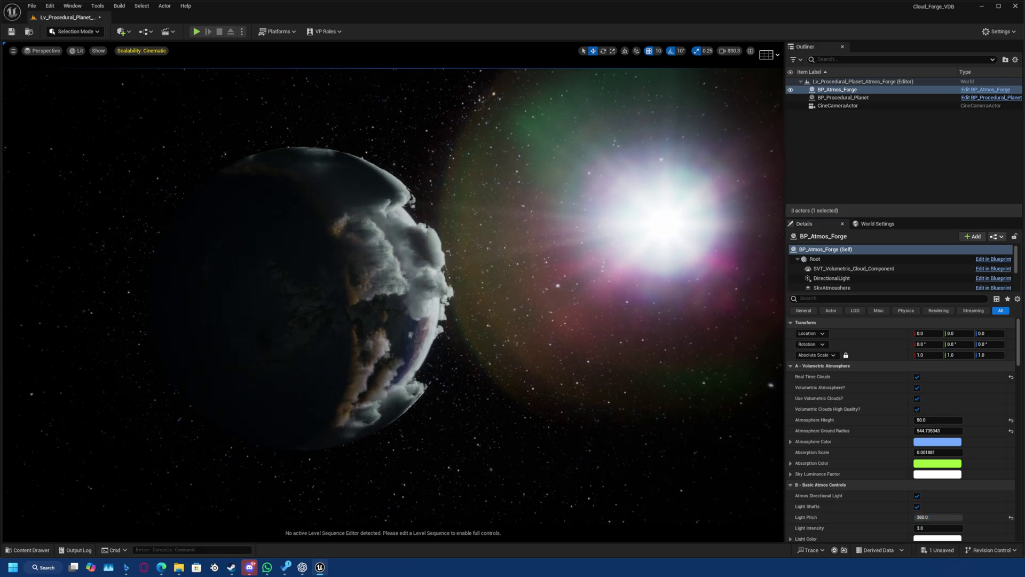
key(d)
mouse_move(552, 250)
right_down()
mouse_move(473, 263)
mouse_move(556, 240)
right_up()
key(w)
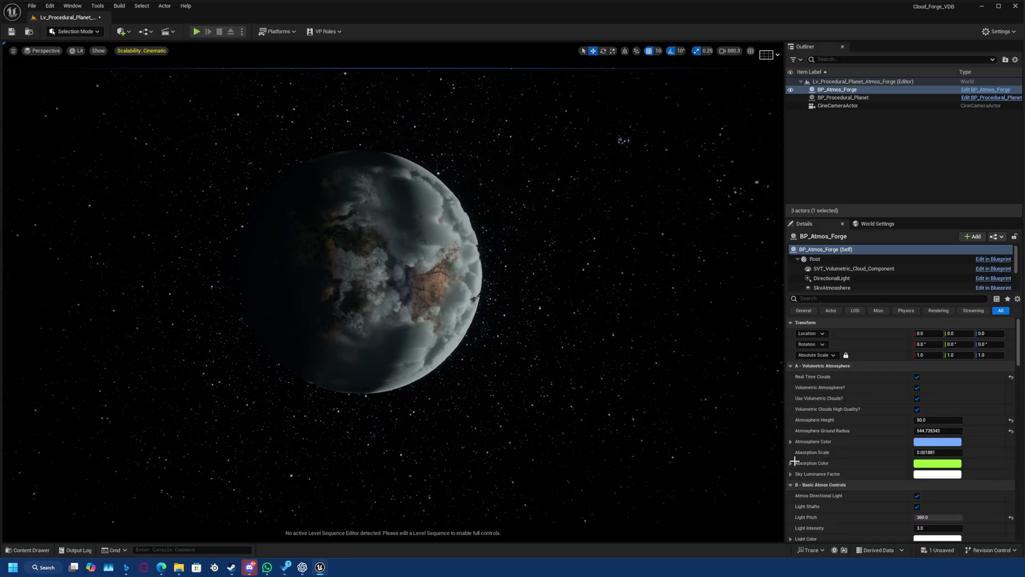
- Reset Cloud Max Density to its default of 0.003 and view the denser clouds around the planet
scroll(852, 477, down, 6)
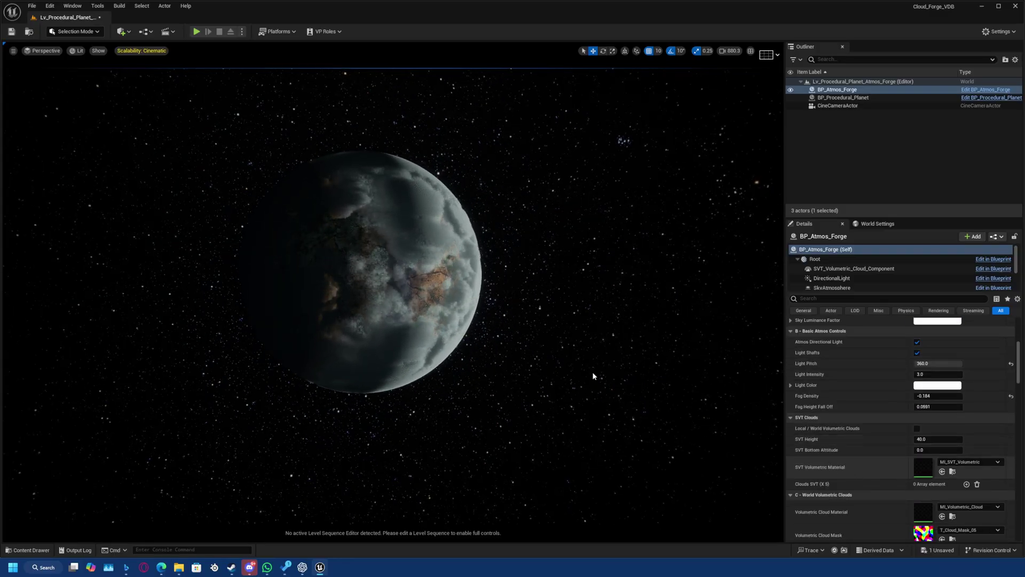
right_drag(593, 375, 572, 371)
scroll(893, 483, down, 6)
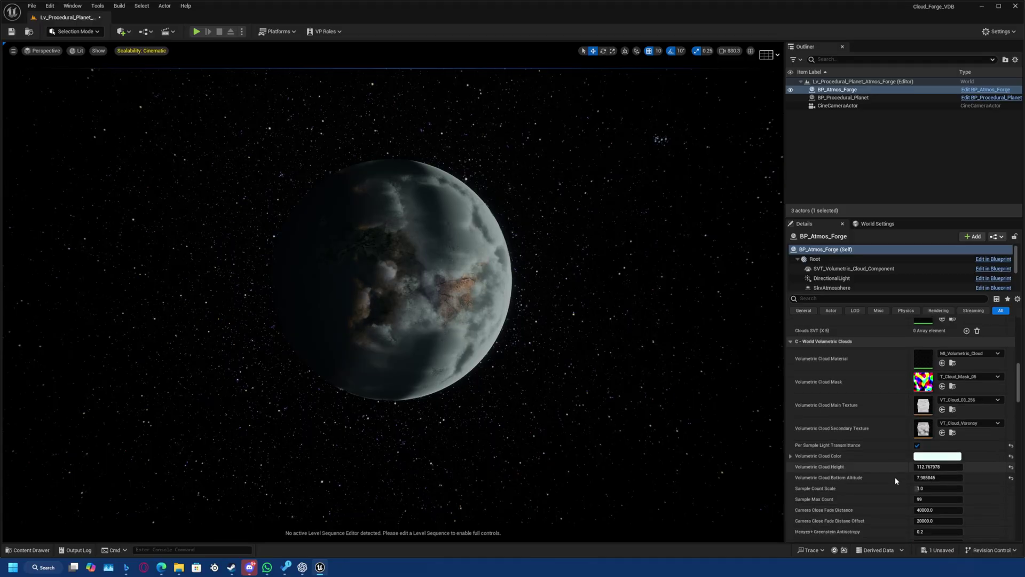
scroll(907, 488, down, 4)
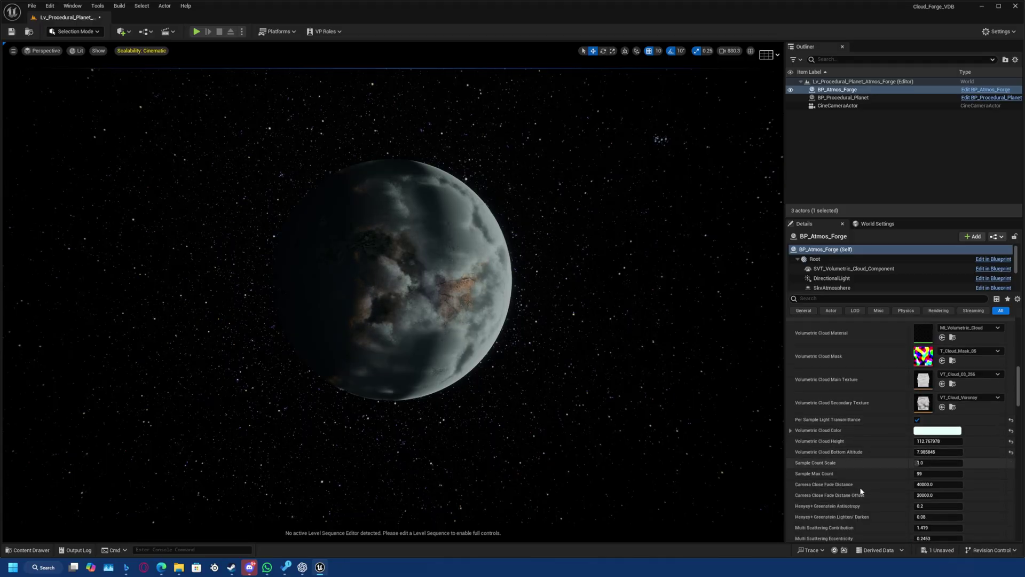
scroll(898, 511, down, 6)
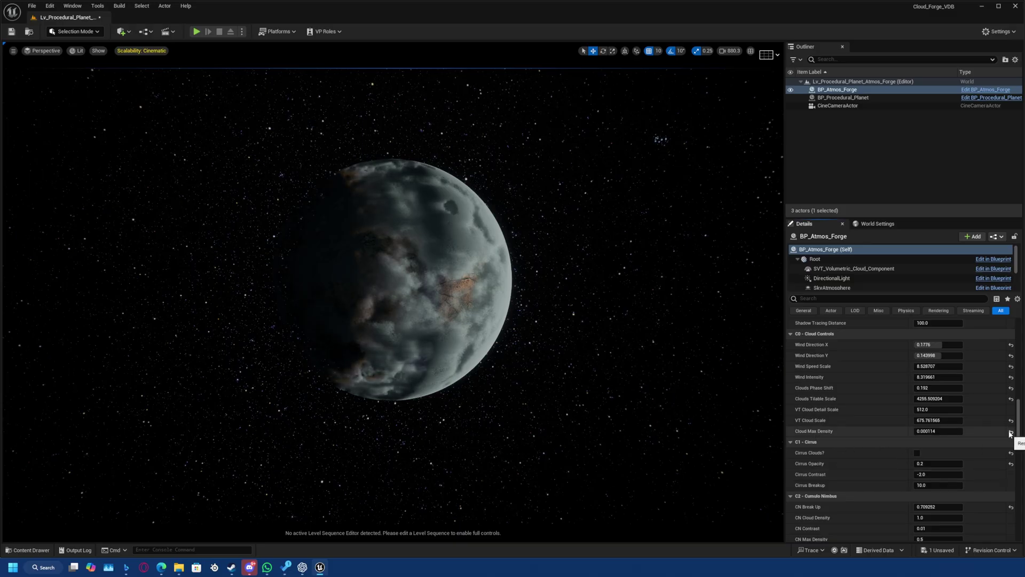
alt+drag(476, 313, 326, 342)
alt+drag(243, 288, 427, 257)
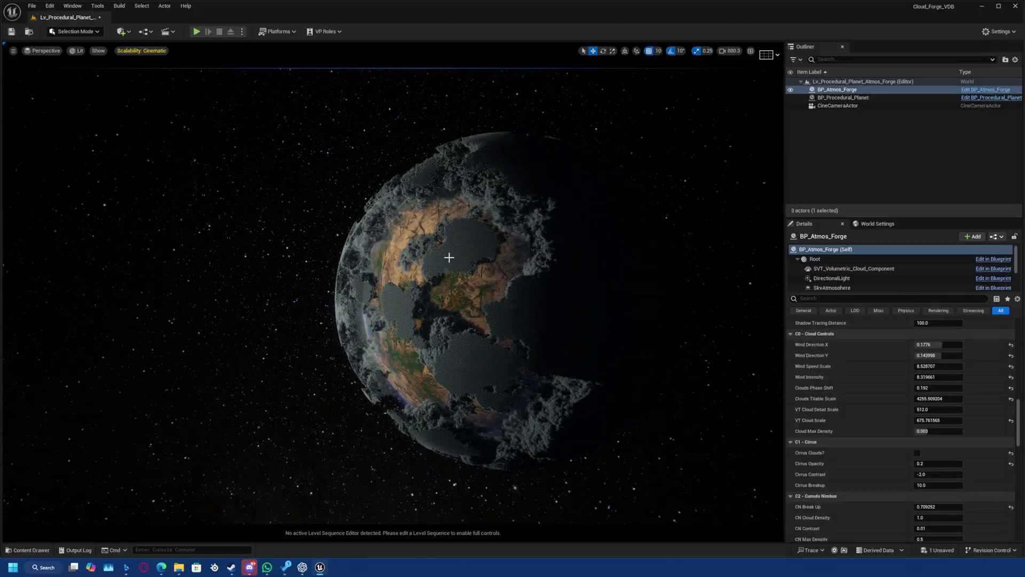
- Toggle the Cirrus Clouds option and set the Volumetric Cloud Height to about 8.2
scroll(907, 420, down, 5)
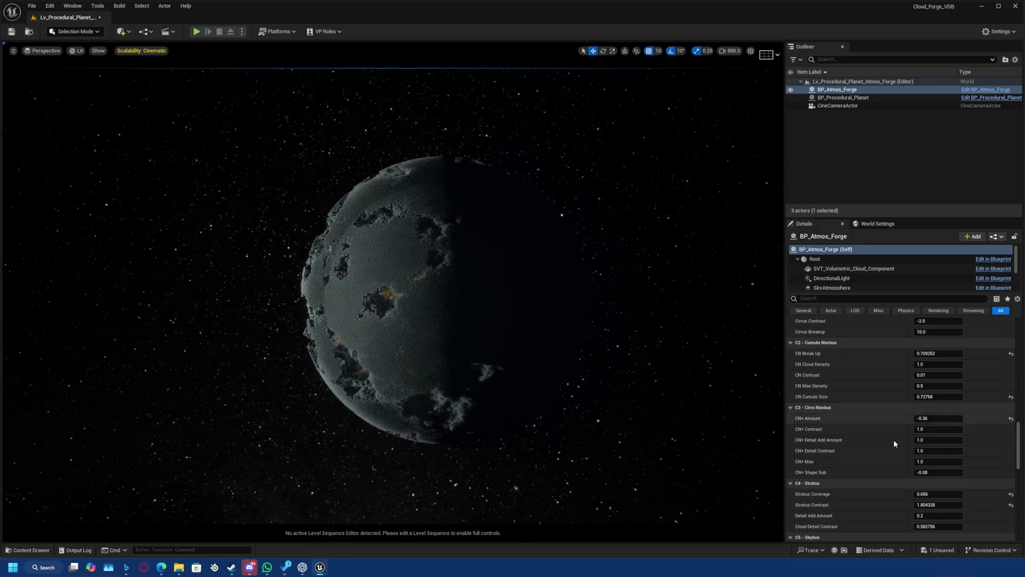
scroll(903, 446, up, 2)
scroll(905, 443, up, 8)
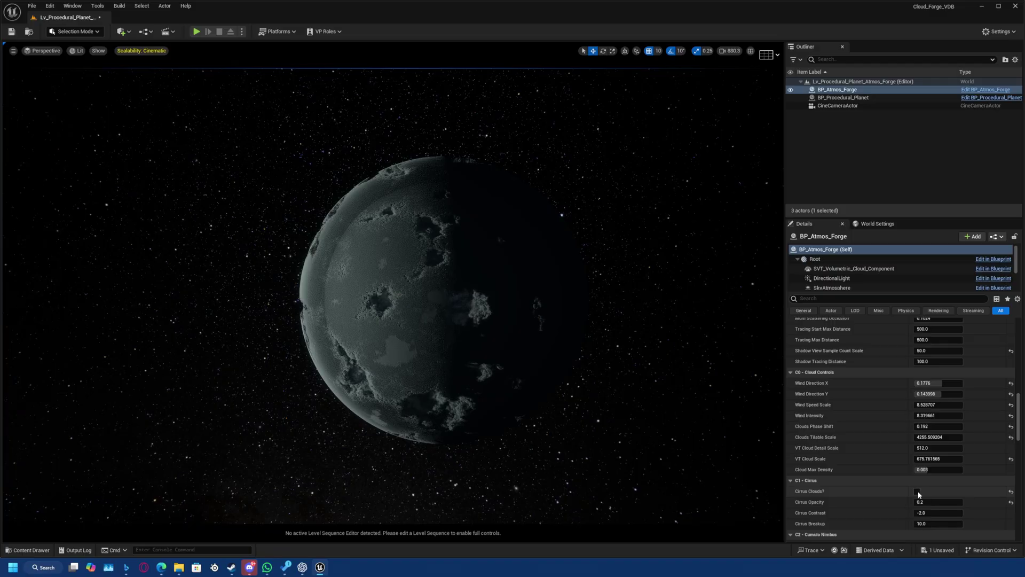
click(918, 491)
scroll(921, 470, up, 14)
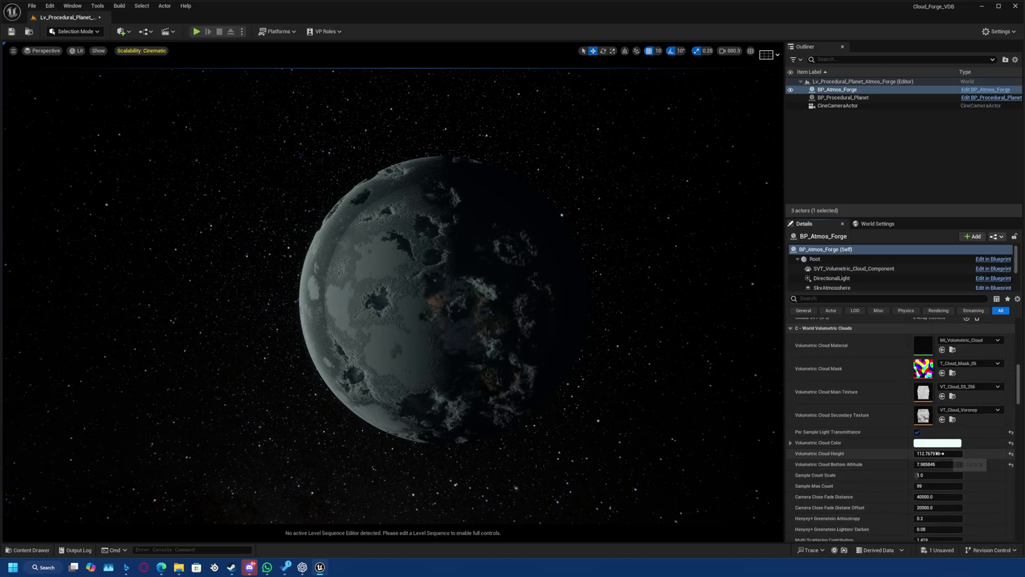
drag(938, 453, 886, 454)
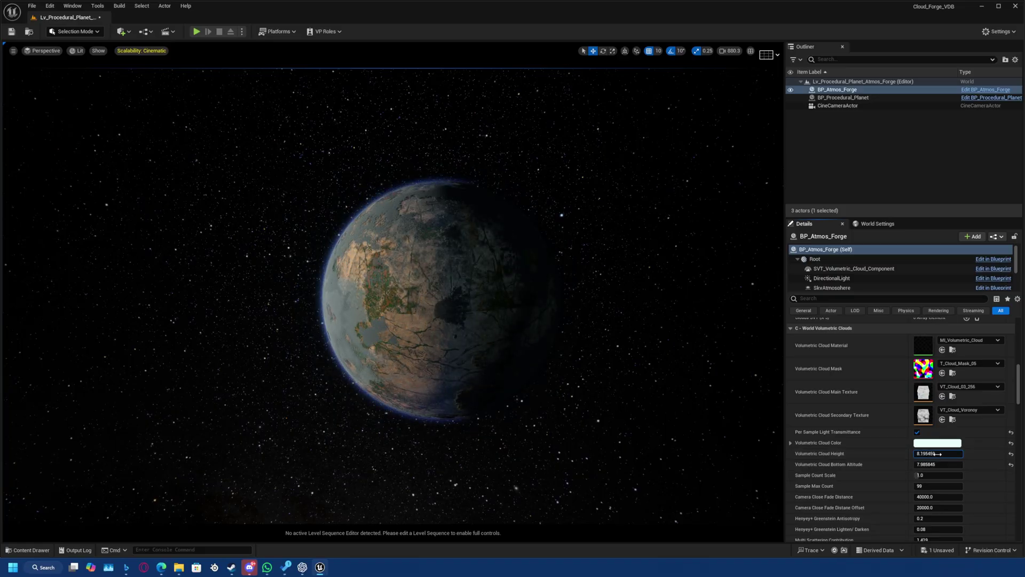
- Reset Wind Direction X to -0.2, Wind Direction Y to 0.0, Wind Speed Scale to 0.1 and Wind Intensity to 1.5
scroll(982, 481, down, 7)
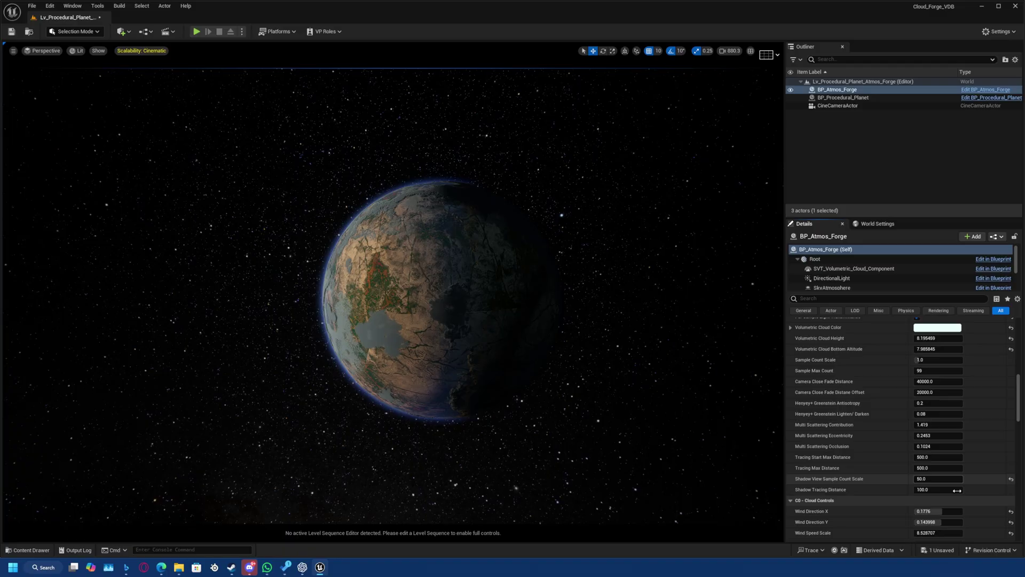
click(1010, 485)
click(1011, 496)
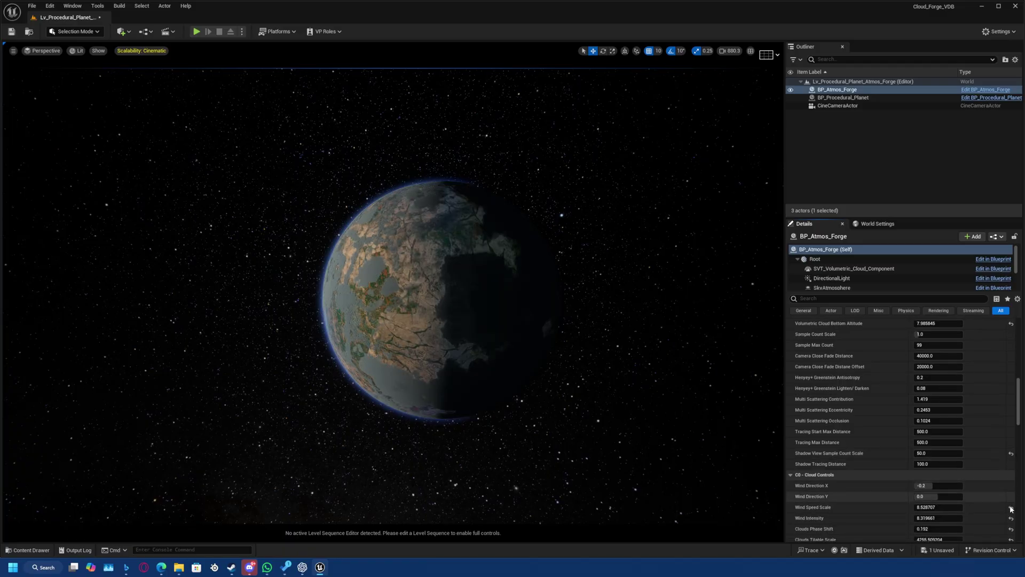
click(1011, 506)
click(1010, 517)
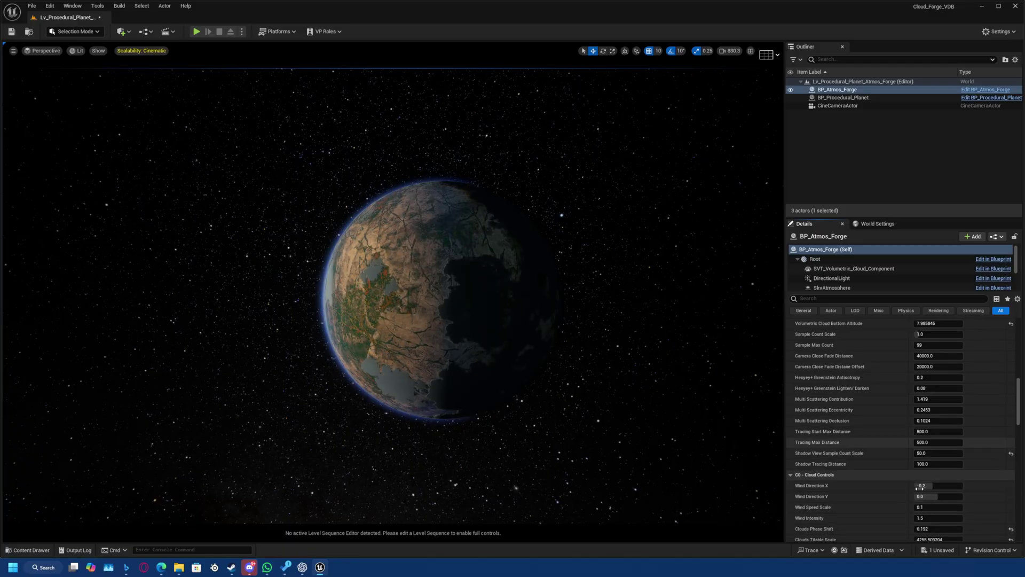
- Set the Clouds Phase Shift to about 1.65 and inspect the cloud pattern closer to the planet
scroll(939, 500, down, 1)
scroll(939, 501, down, 1)
mouse_move(937, 491)
mouse_down()
mouse_move(961, 491)
mouse_move(924, 490)
mouse_move(962, 490)
mouse_move(953, 490)
mouse_up()
right_drag(257, 263, 278, 283)
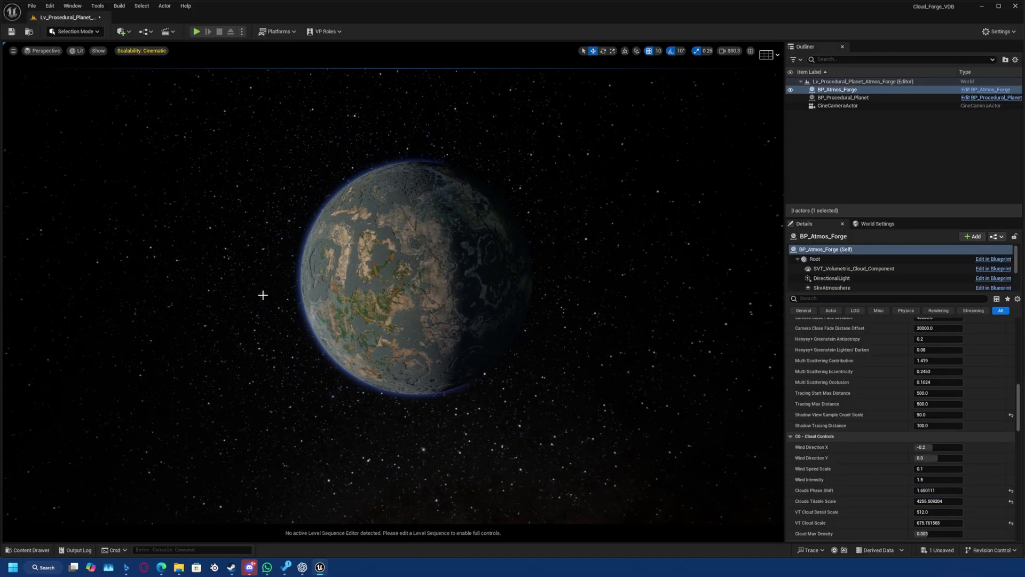
key(a)
key(w)
right_drag(515, 192, 566, 213)
- Turn on Cirrus Clouds and try a Cirrus Opacity of about 7.45
scroll(845, 402, down, 3)
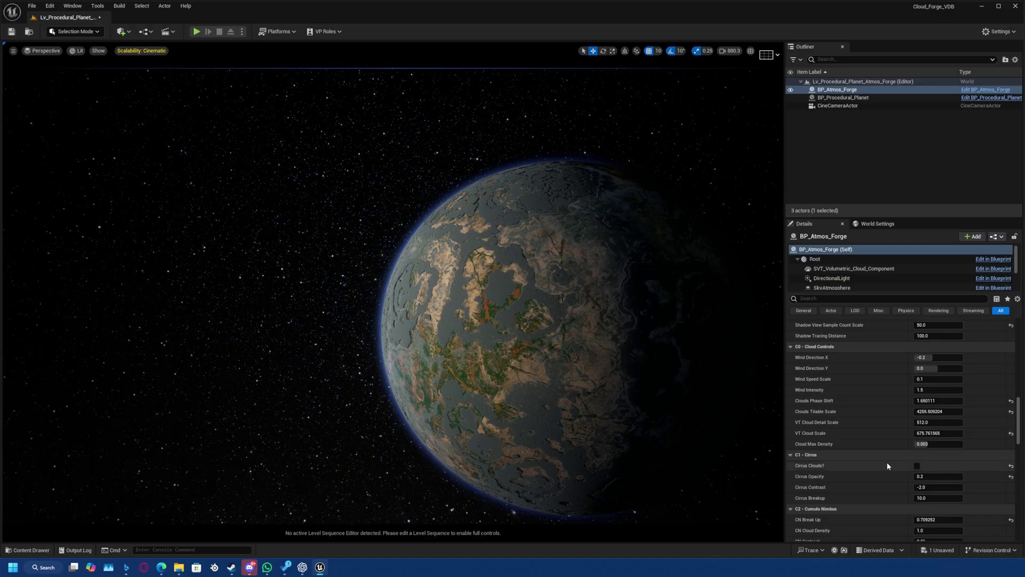
scroll(883, 454, up, 1)
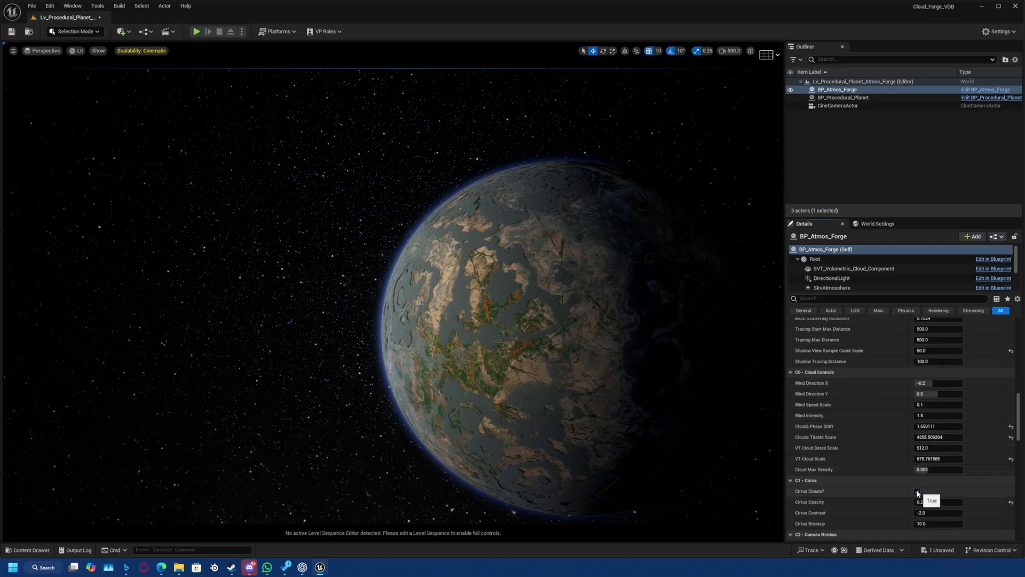
drag(948, 503, 977, 502)
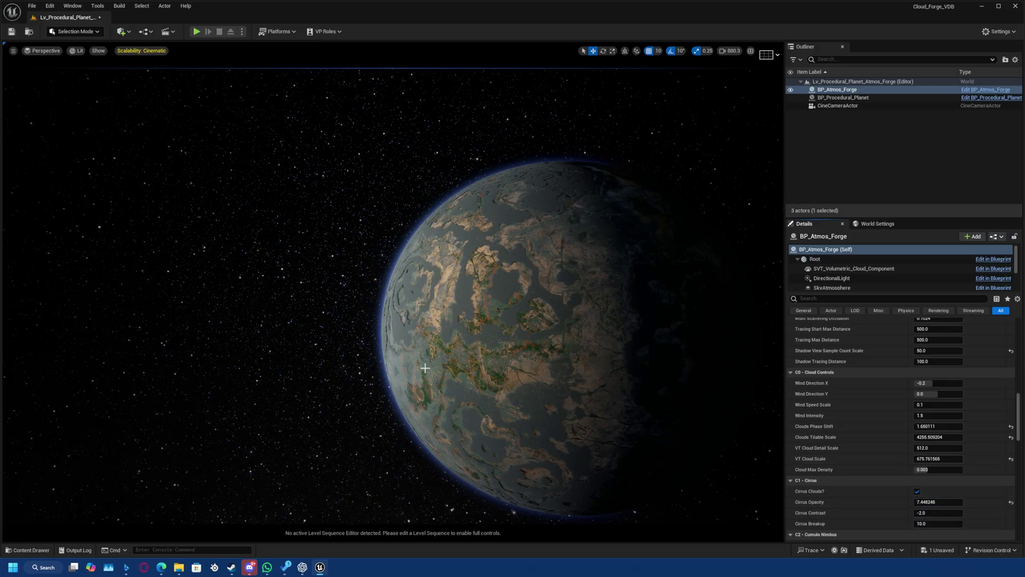
- Try different Ground Radius and Atmosphere Height values on the SkyAtmosphere component and undo the changes
scroll(880, 408, up, 5)
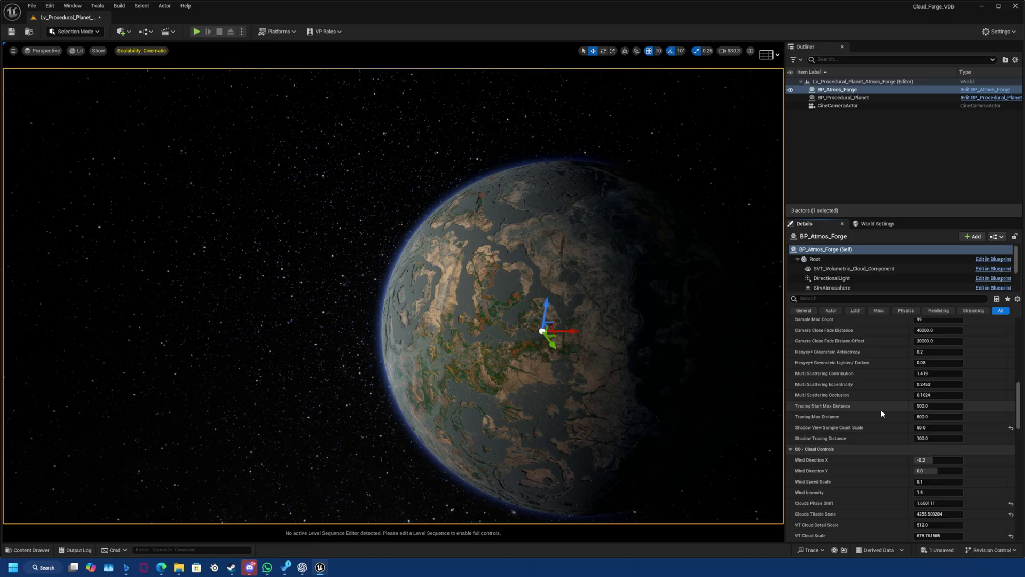
scroll(885, 409, up, 1)
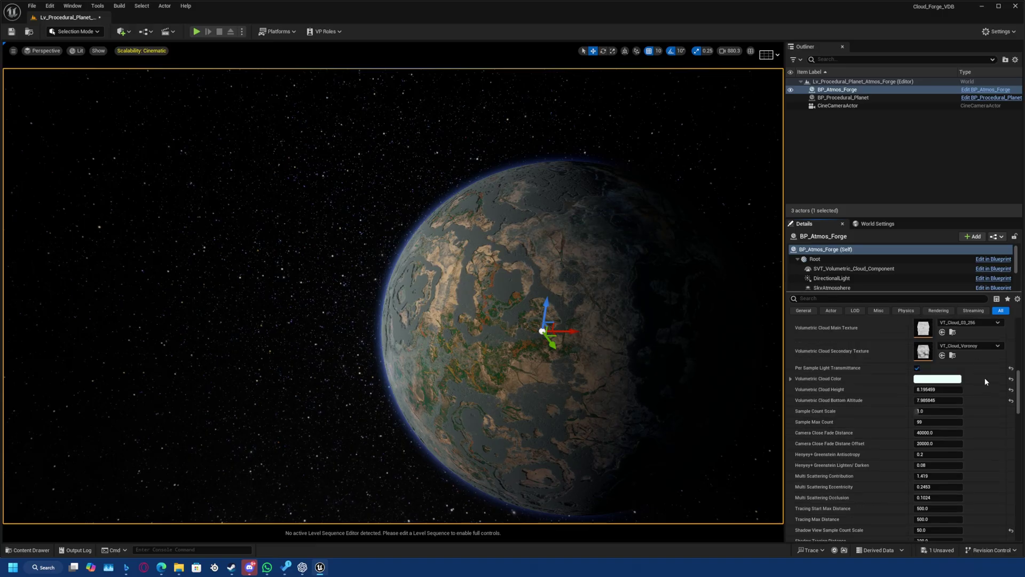
scroll(887, 412, up, 8)
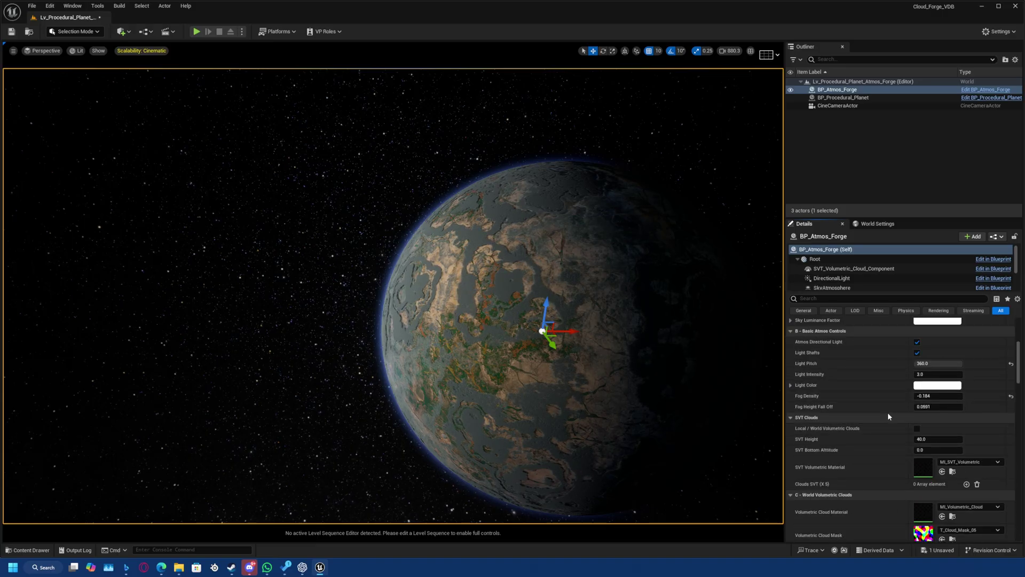
scroll(887, 412, up, 6)
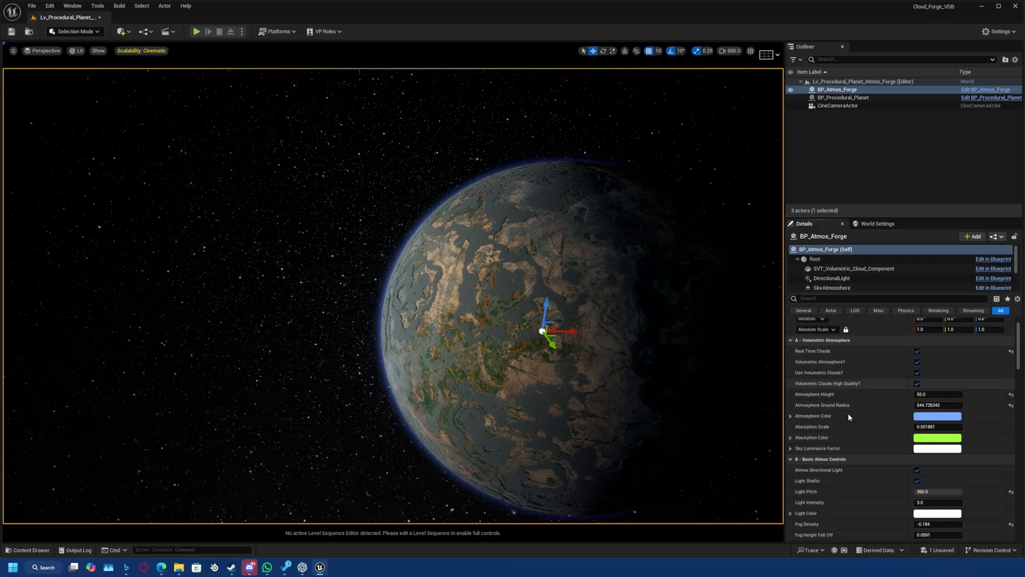
click(813, 287)
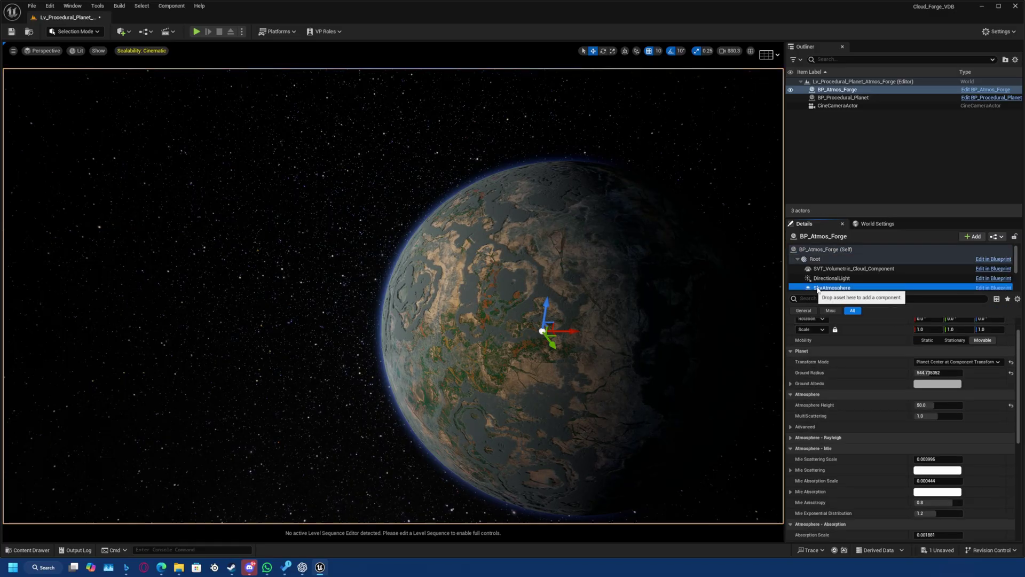
scroll(932, 393, up, 1)
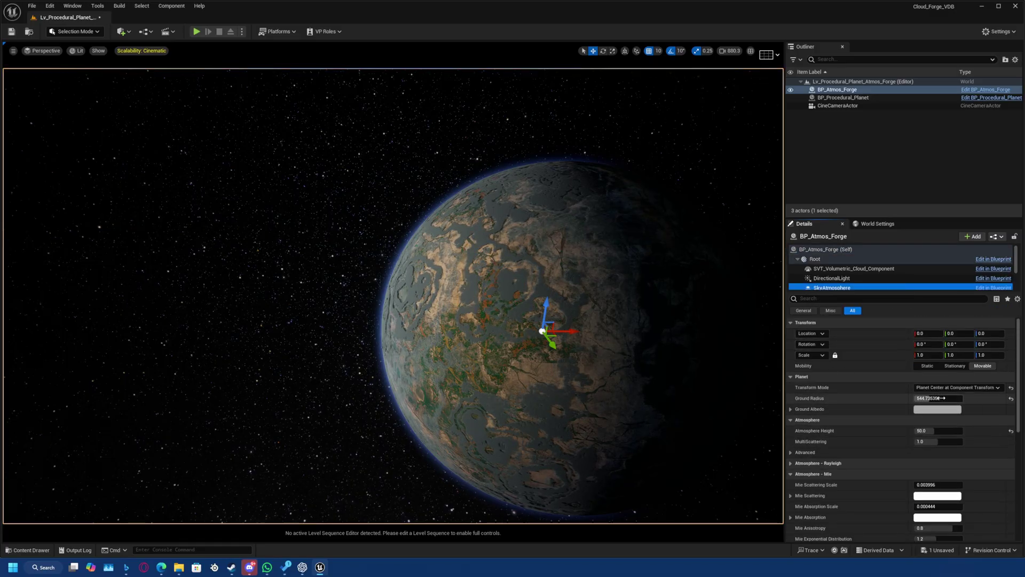
mouse_move(934, 397)
mouse_down()
mouse_move(955, 398)
mouse_move(932, 397)
mouse_up()
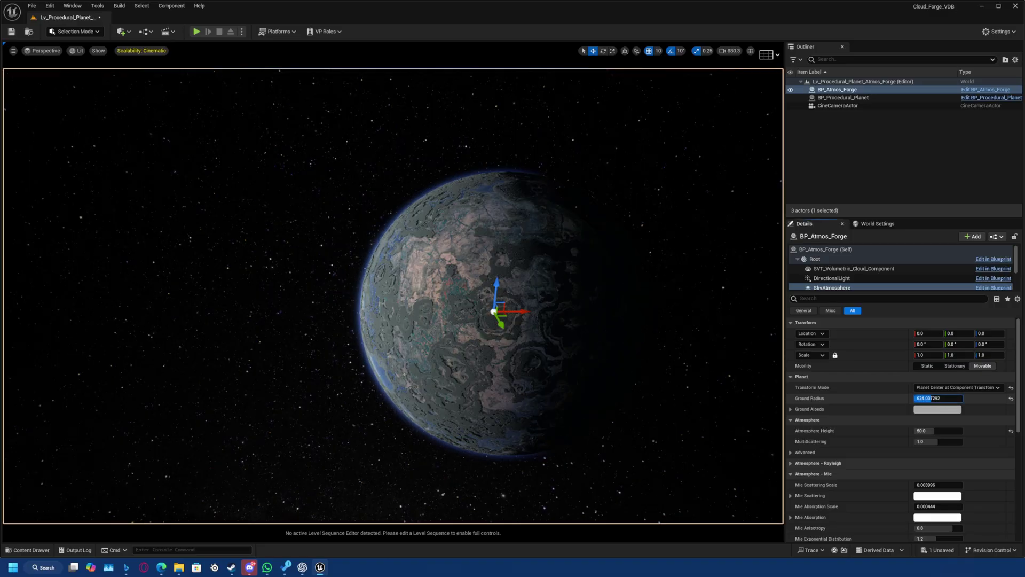
drag(923, 430, 961, 430)
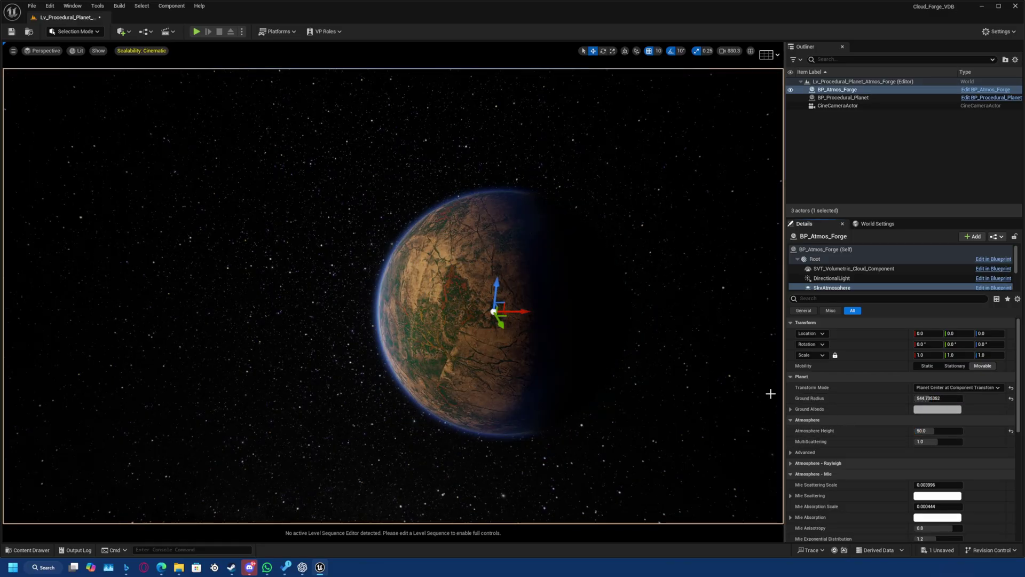
key(ctrl+z)
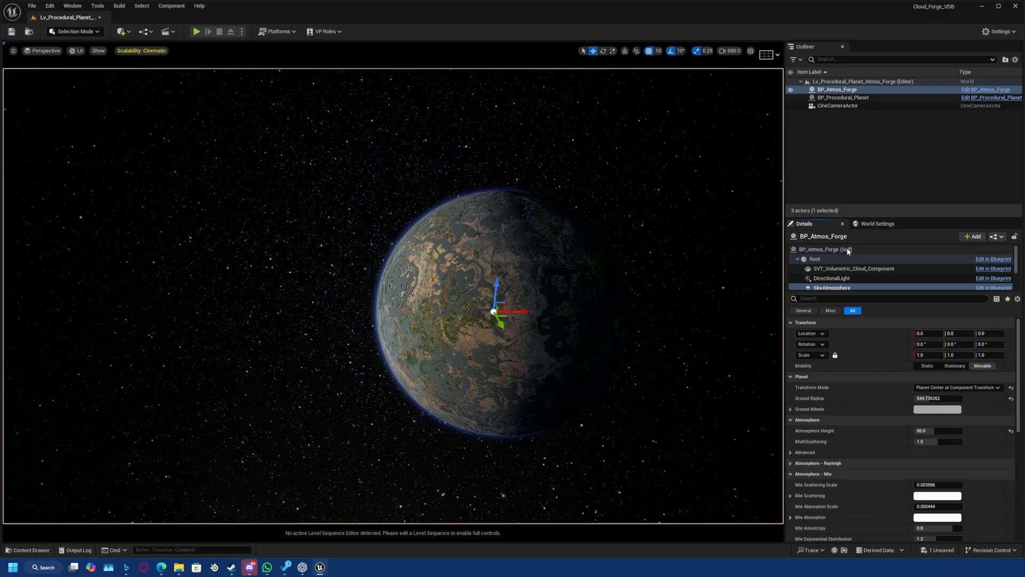
- Set the Atmosphere Ground Radius of BP_Atmos_Forge to about 686.34 and try a different Atmosphere Height
click(848, 250)
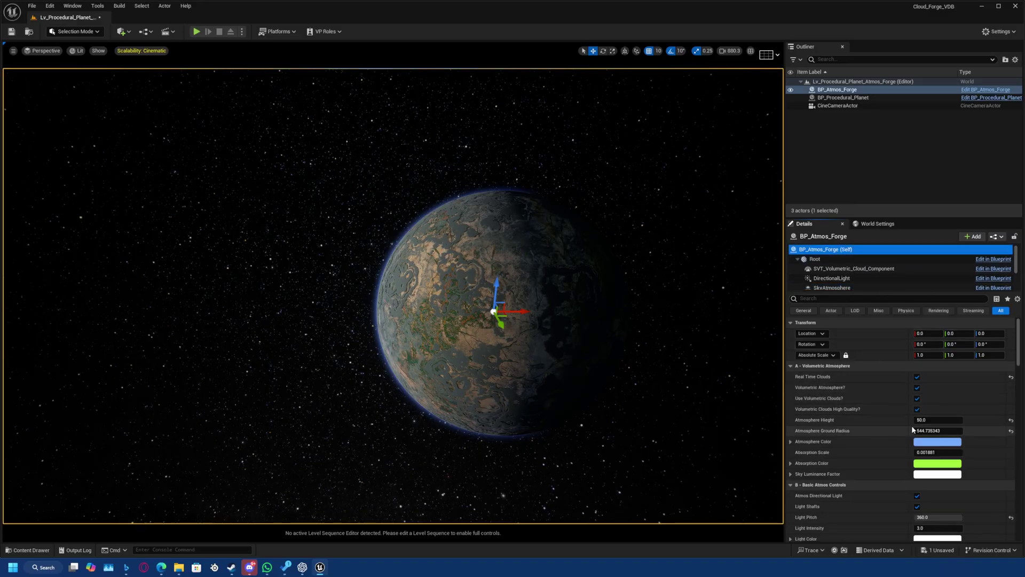
drag(938, 430, 978, 431)
key(ctrl+z)
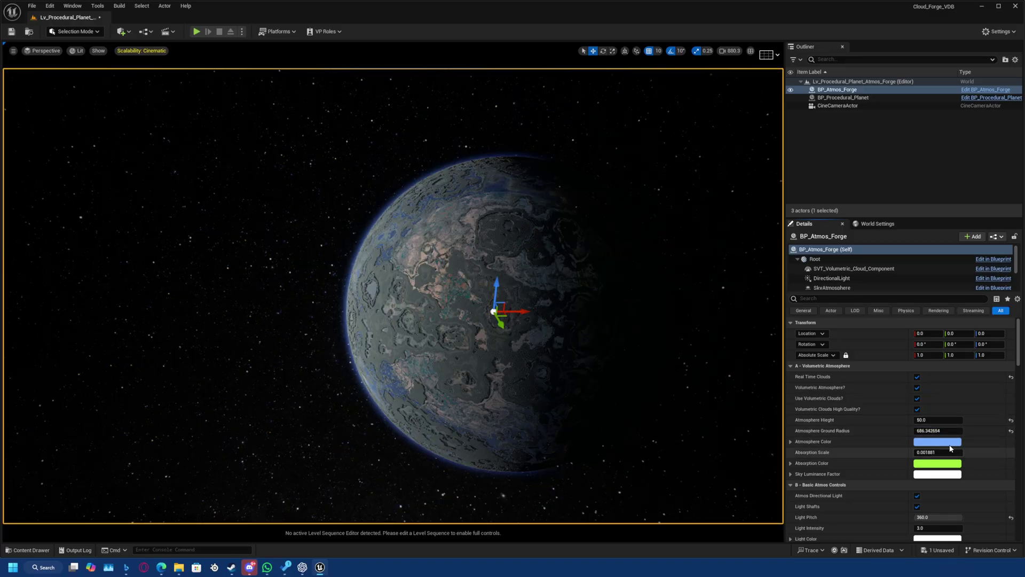
drag(925, 420, 942, 420)
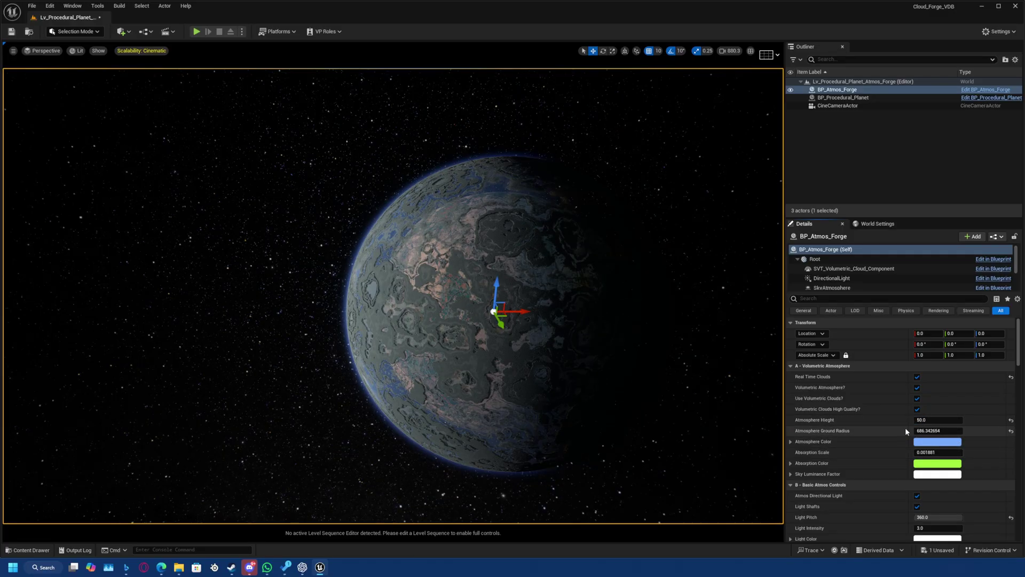
- Try a higher Light Intensity on the planet and undo the change
scroll(908, 433, down, 4)
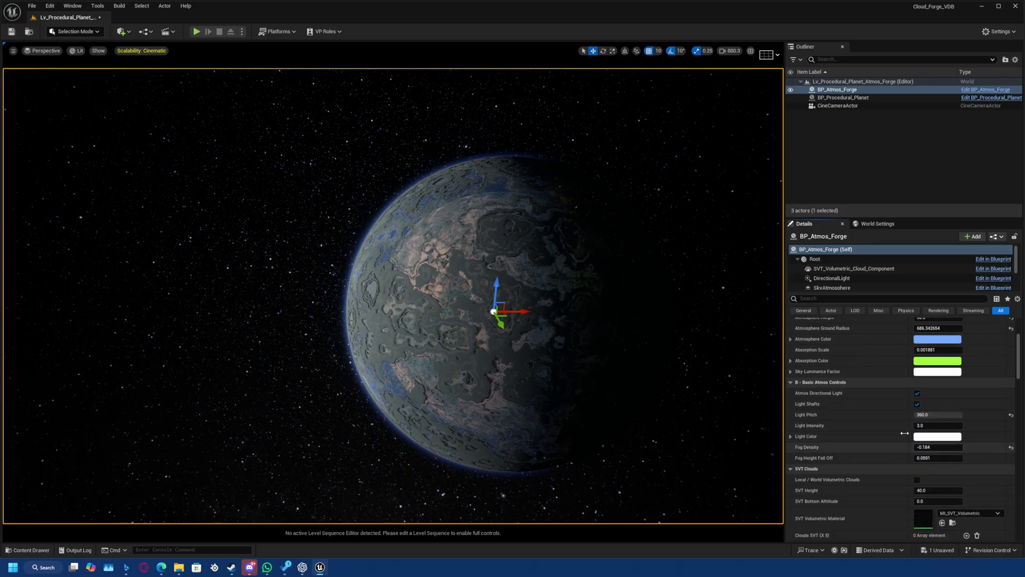
mouse_move(920, 426)
mouse_down()
mouse_move(957, 426)
mouse_move(931, 426)
mouse_up()
key(ctrl+z)
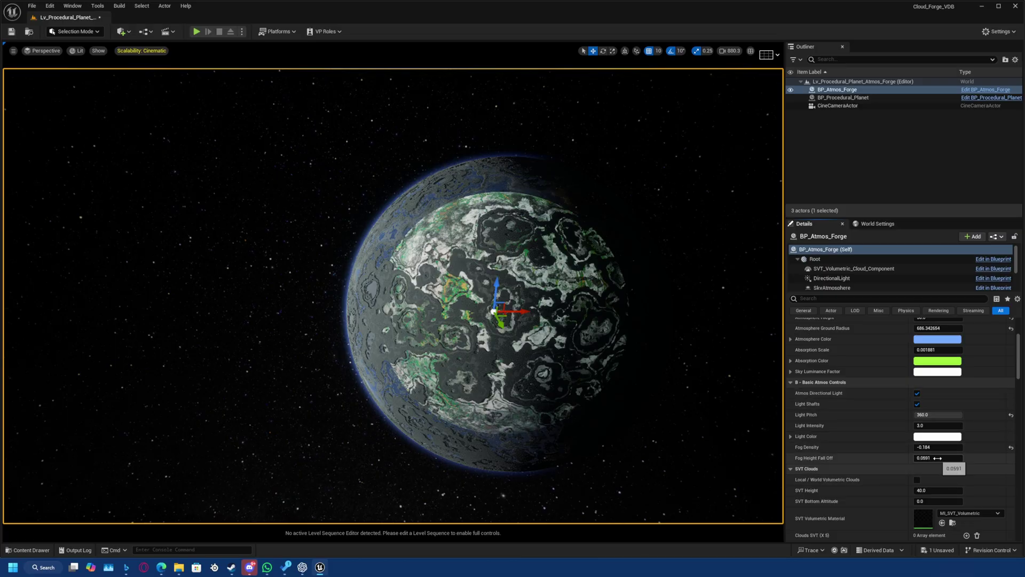
- Set the Volumetric Cloud Height to about 292 and the Volumetric Cloud Bottom Altitude to about 4.26
scroll(923, 454, down, 7)
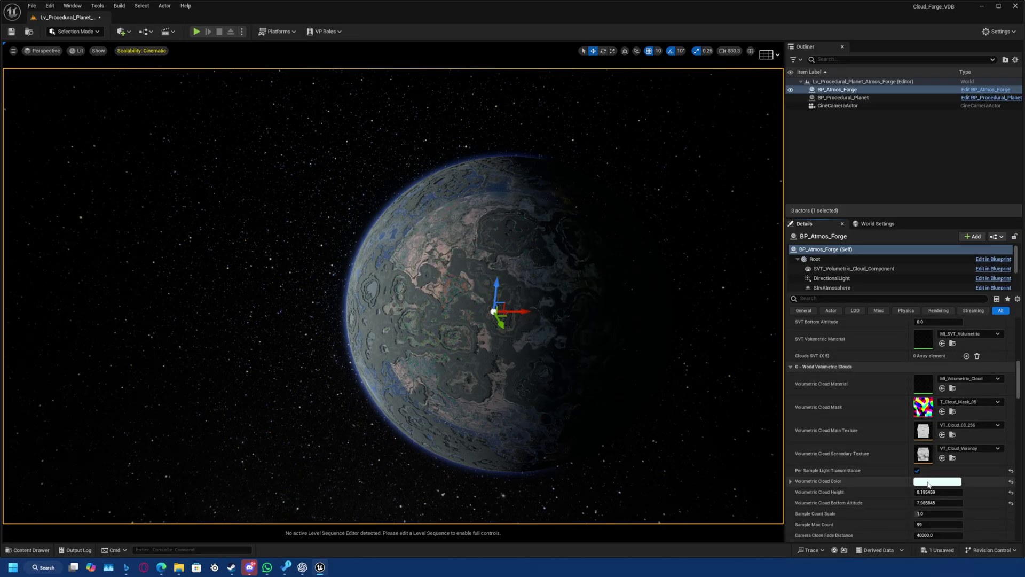
scroll(928, 484, down, 2)
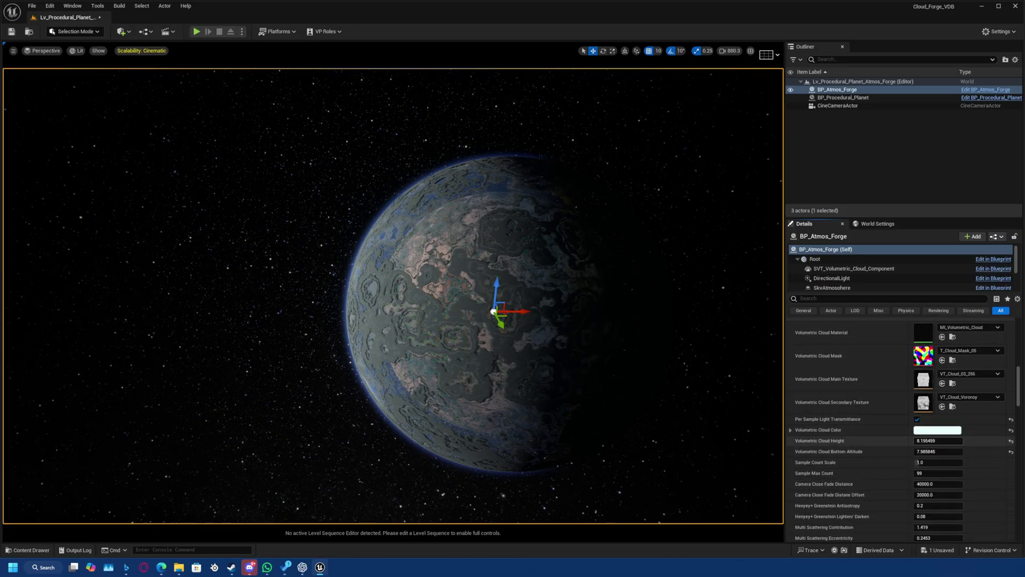
mouse_move(925, 443)
mouse_down()
mouse_move(908, 443)
mouse_move(977, 451)
mouse_move(943, 441)
mouse_move(961, 440)
mouse_move(918, 452)
mouse_up()
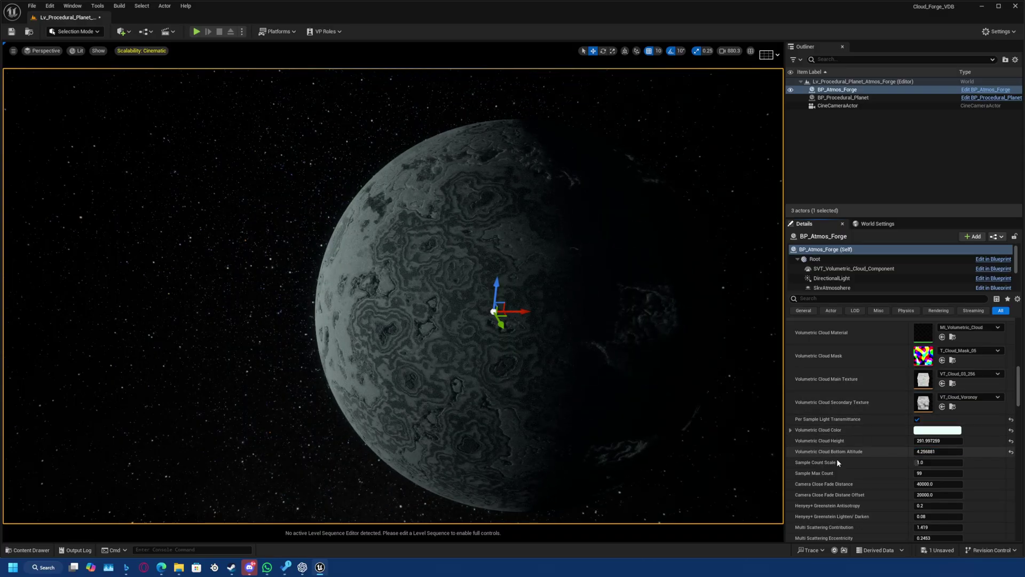
- Turn off Cirrus Clouds and inspect the volumetric clouds up close along the planet's day-night boundary
scroll(841, 461, down, 10)
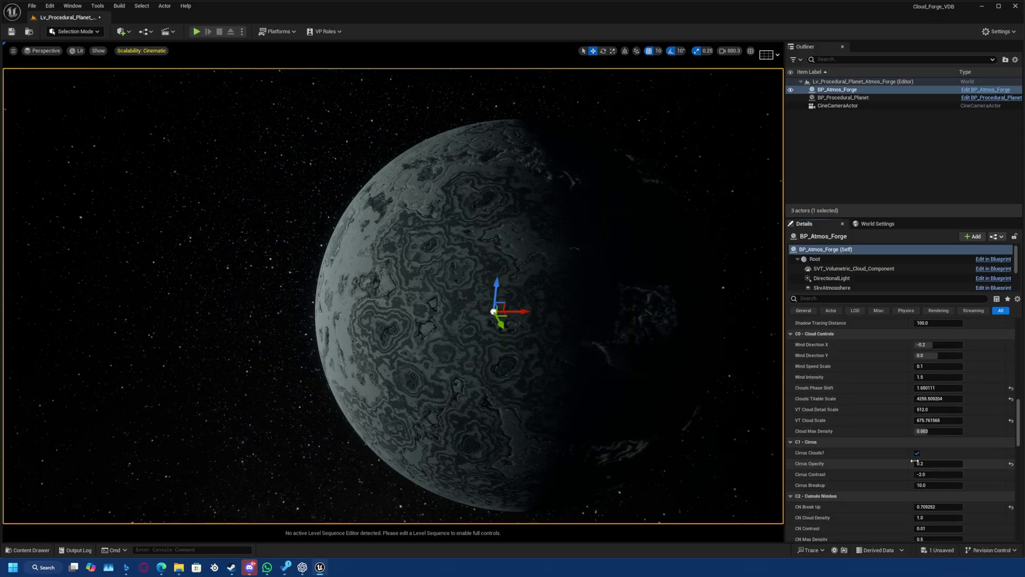
click(917, 452)
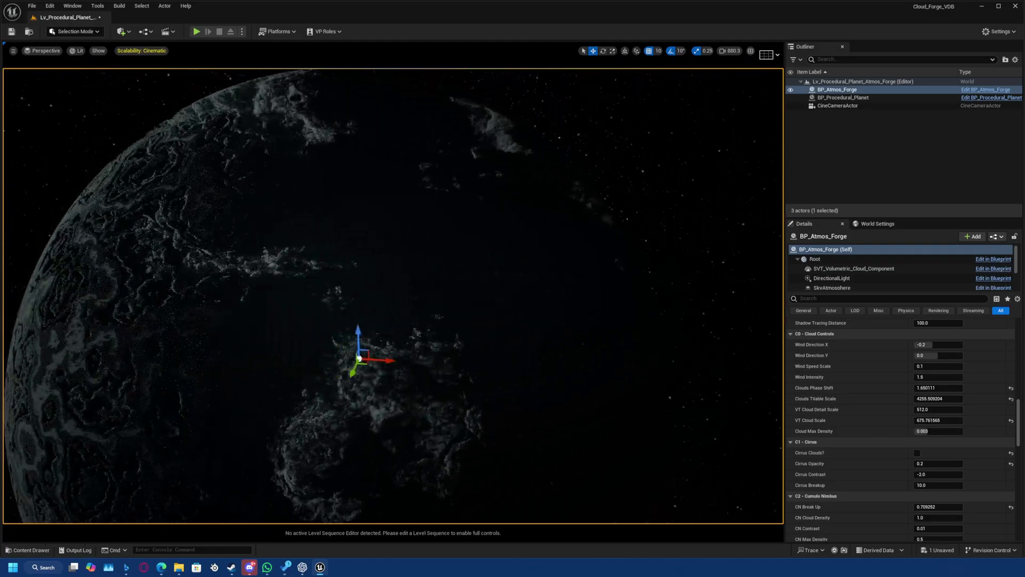
right_drag(393, 296, 417, 292)
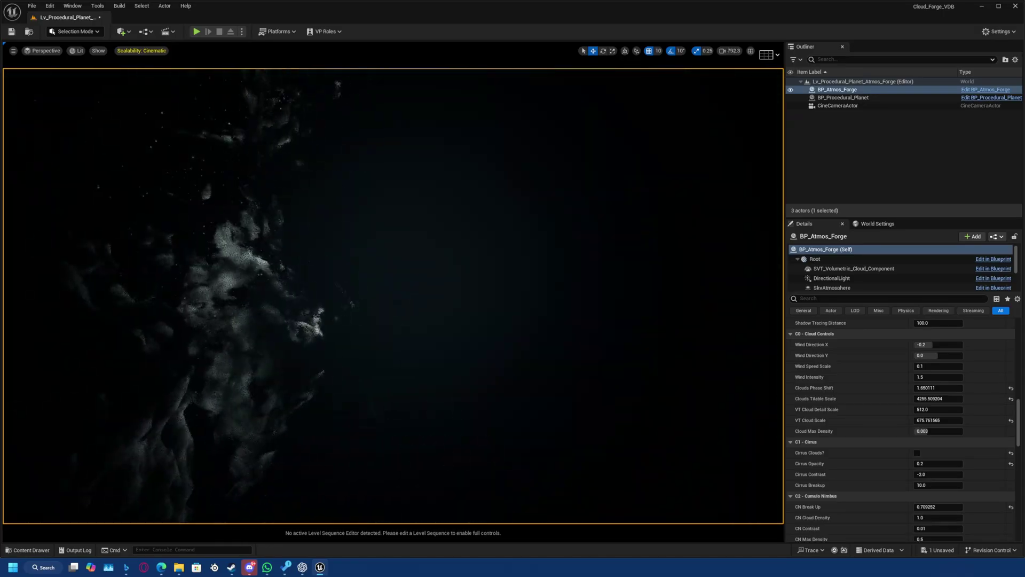
right_drag(416, 293, 464, 291)
scroll(401, 289, down, 1)
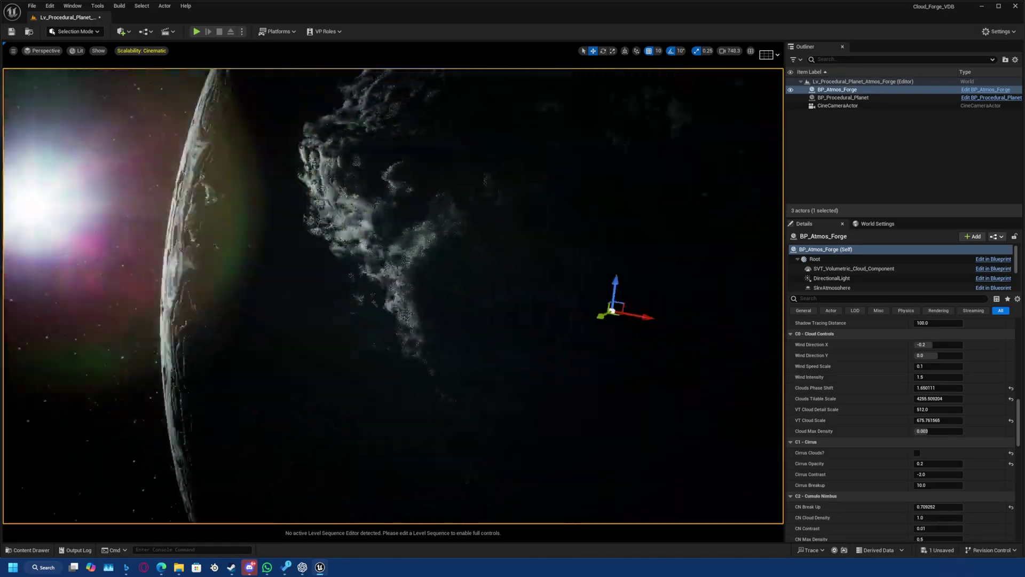
mouse_move(668, 425)
right_down()
mouse_move(700, 435)
mouse_move(669, 426)
right_up()
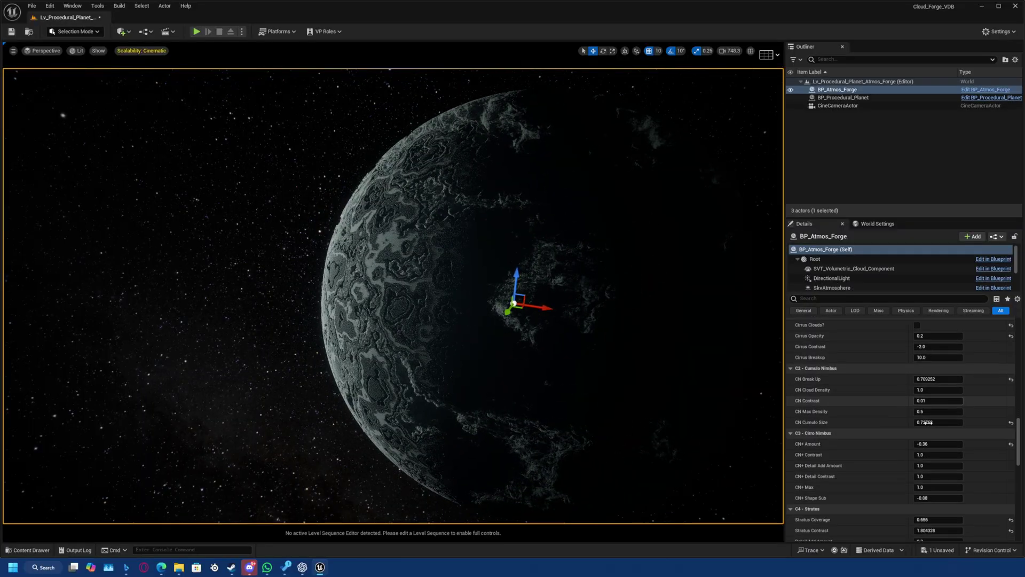
- Set the Clouds Phase Shift to about -0.76 to vary the planet's cloud pattern
scroll(935, 484, down, 3)
scroll(935, 484, up, 4)
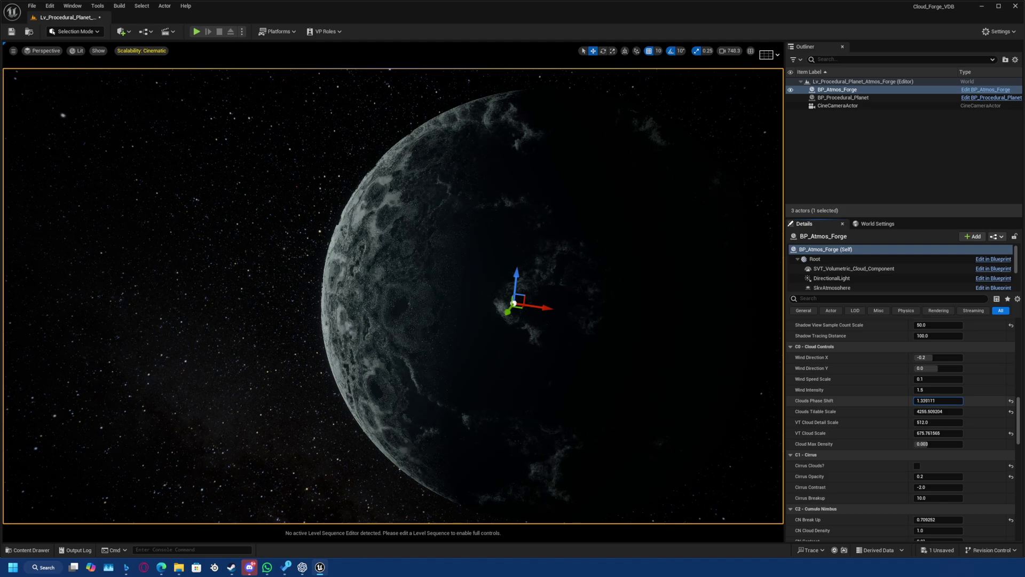
drag(938, 400, 876, 401)
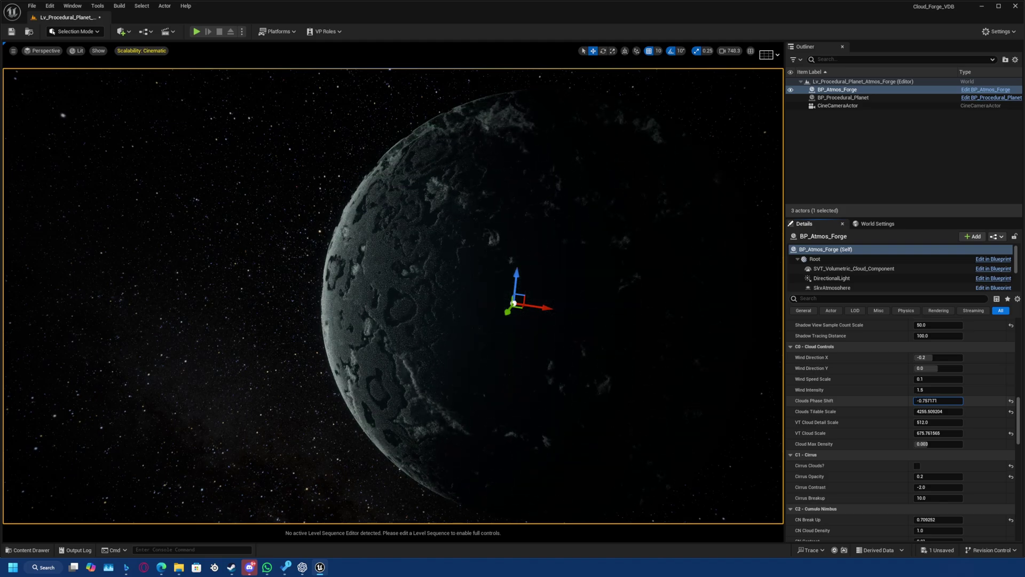
- Reset the Clouds Phase Shift to its default of 0.2 and inspect the clouds across the planet's lit side
click(1011, 400)
key(a)
right_drag(392, 296, 609, 235)
key(w)
right_drag(470, 309, 474, 307)
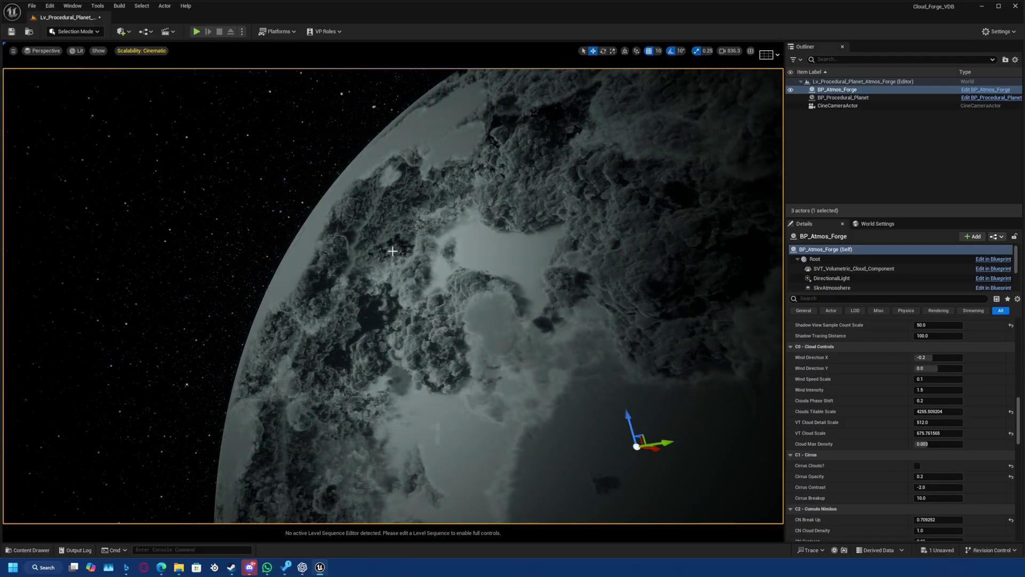
key(s)
right_drag(265, 363, 281, 365)
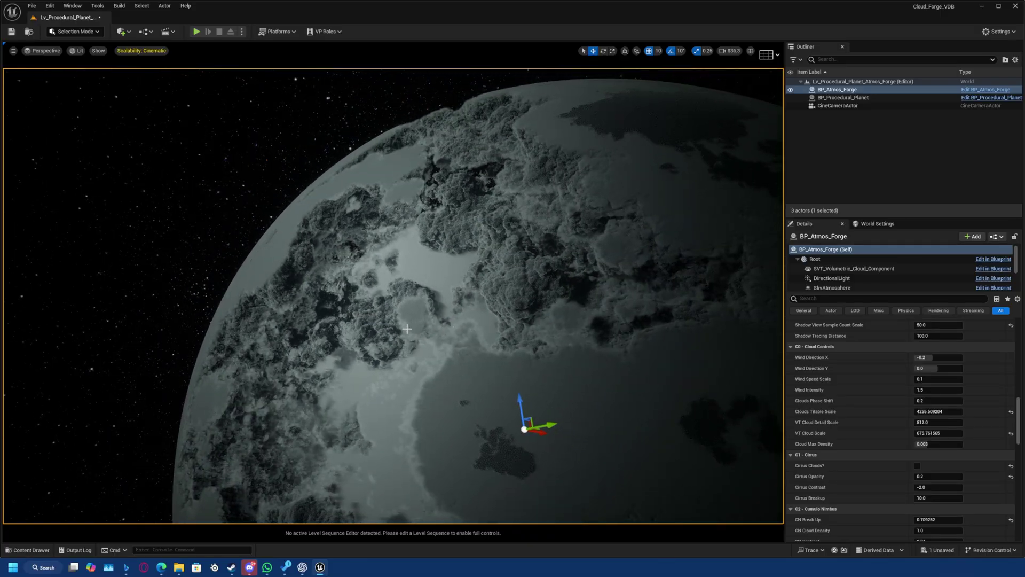
right_drag(405, 240, 443, 240)
key(a)
key(q)
mouse_move(410, 310)
right_down()
mouse_move(421, 305)
mouse_move(411, 308)
mouse_move(416, 318)
right_up()
key(s)
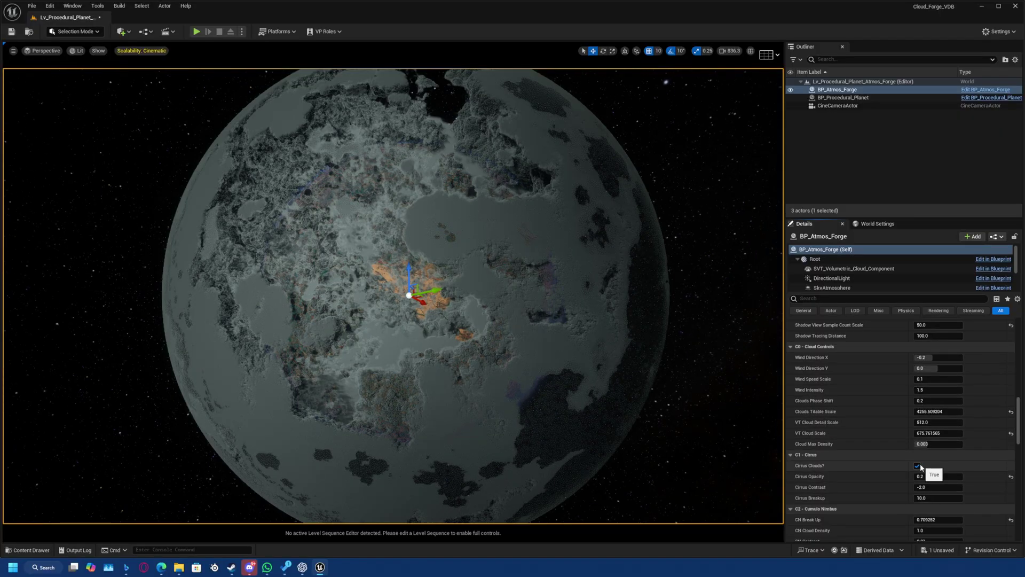
- Try a Cumulo Nimbus CN Break Up value of about -3.22 and undo the change
scroll(896, 470, down, 1)
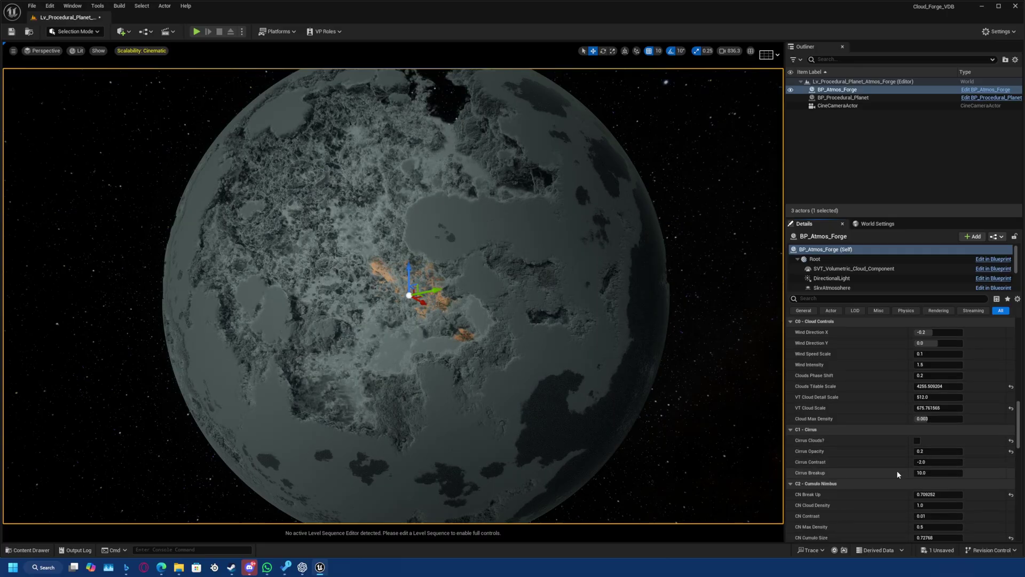
scroll(898, 485, down, 2)
mouse_move(931, 456)
mouse_down()
mouse_move(956, 456)
mouse_move(860, 456)
mouse_move(961, 456)
mouse_move(948, 459)
mouse_up()
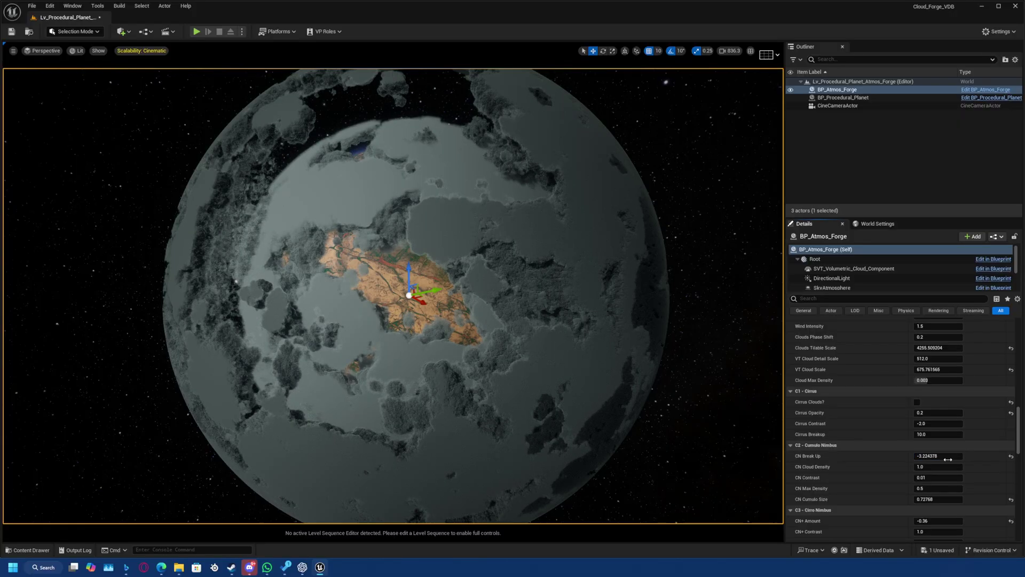
right_drag(664, 313, 651, 279)
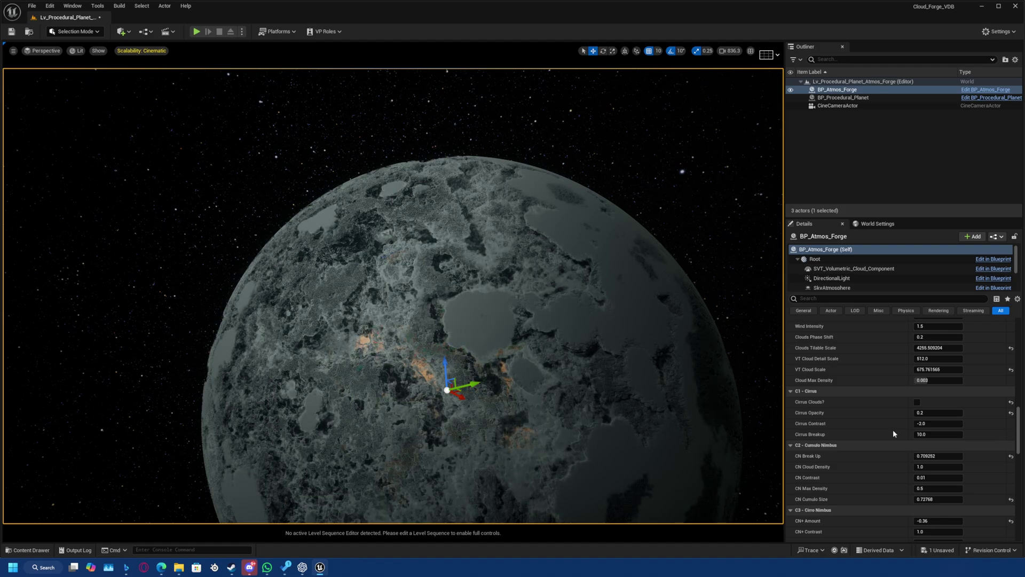
- Set the Volumetric Cloud Main Texture to VT_Cloud_02_256 and the Volumetric Cloud Secondary Texture to VT_CurlNoise
scroll(887, 426, up, 6)
scroll(886, 424, up, 5)
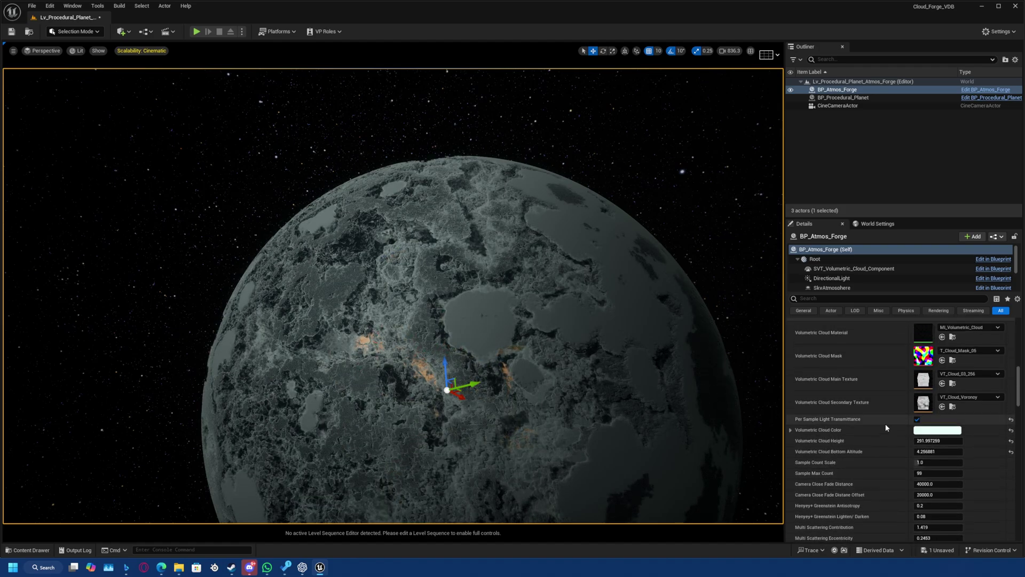
click(960, 376)
click(983, 314)
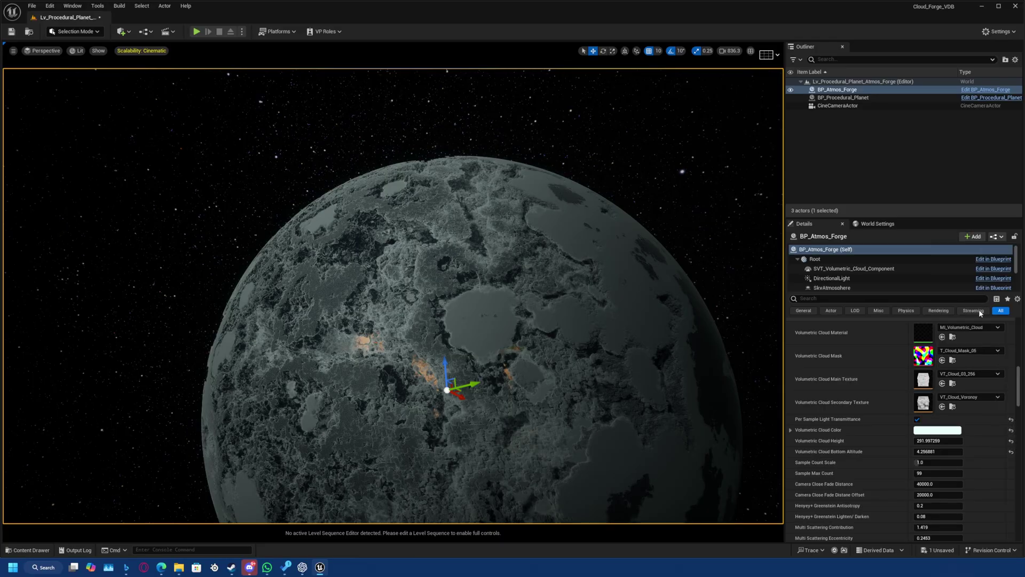
click(963, 396)
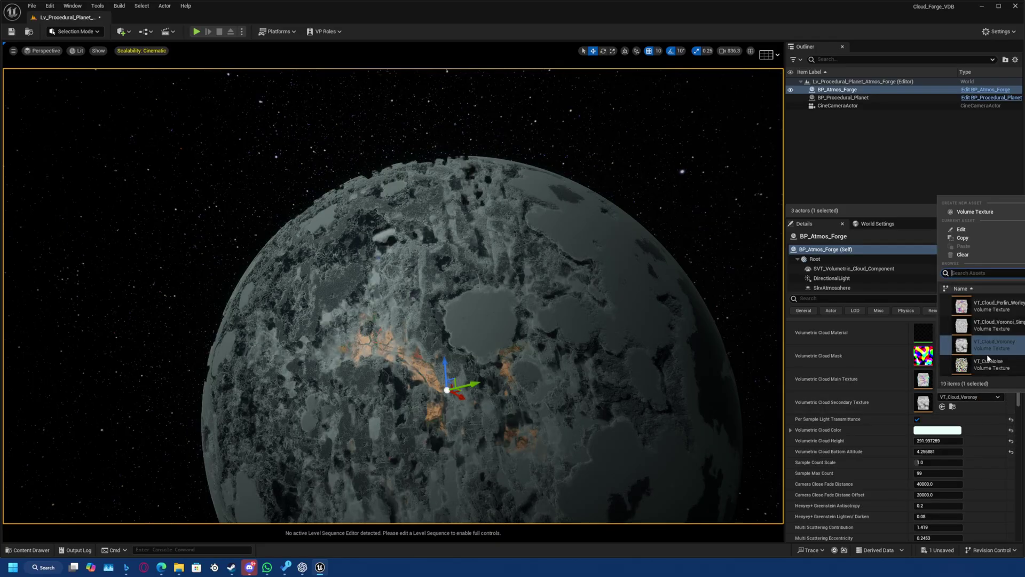
click(1003, 359)
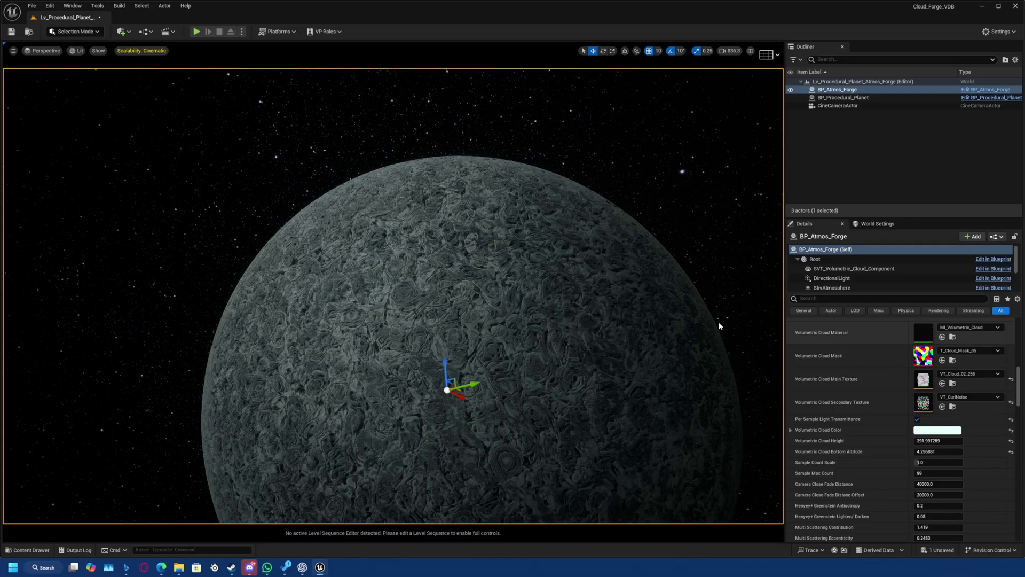
mouse_move(513, 321)
right_down()
mouse_move(494, 400)
mouse_move(507, 308)
right_up()
- Try a VT_Cloud_Perlin_Worley texture and VT_Cloud_High_Contrast as the Volumetric Cloud Secondary Texture
click(969, 397)
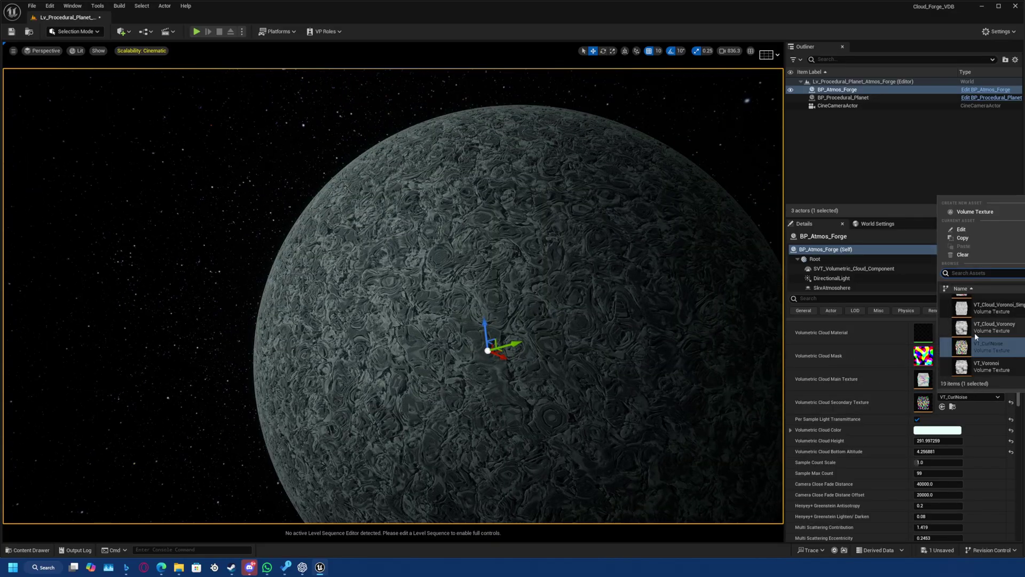
click(996, 315)
click(969, 396)
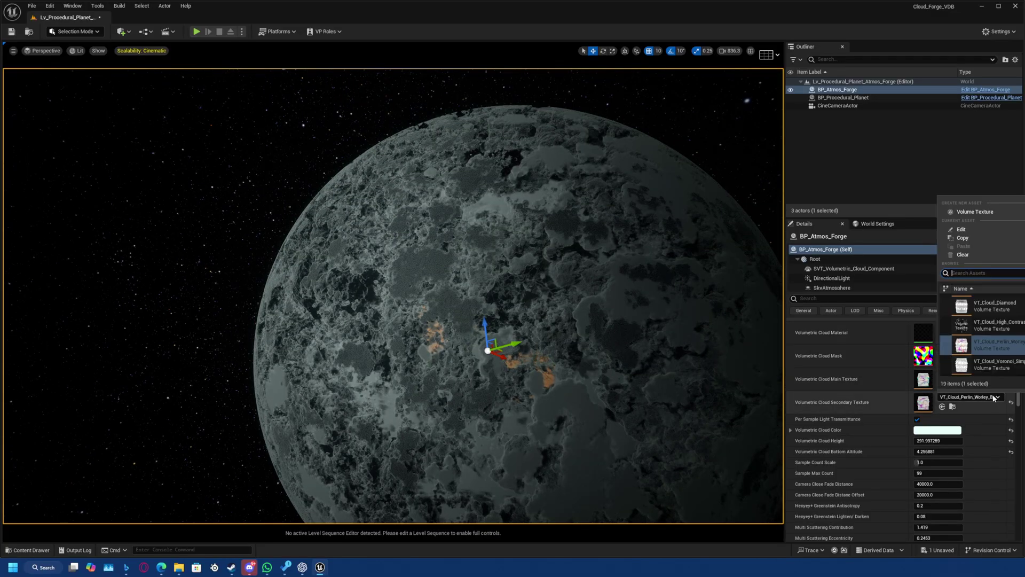
click(993, 358)
- Examine the high-contrast cloud formations around the planet from close up and from a distance
key(d)
mouse_move(693, 315)
right_down()
mouse_move(582, 332)
mouse_move(523, 304)
mouse_move(526, 342)
mouse_move(571, 342)
mouse_move(577, 315)
mouse_move(692, 329)
right_up()
key(w)
key(s)
key(a)
key(w)
key(a)
key(s)
scroll(681, 323, up, 1)
key(w)
right_drag(367, 308, 364, 310)
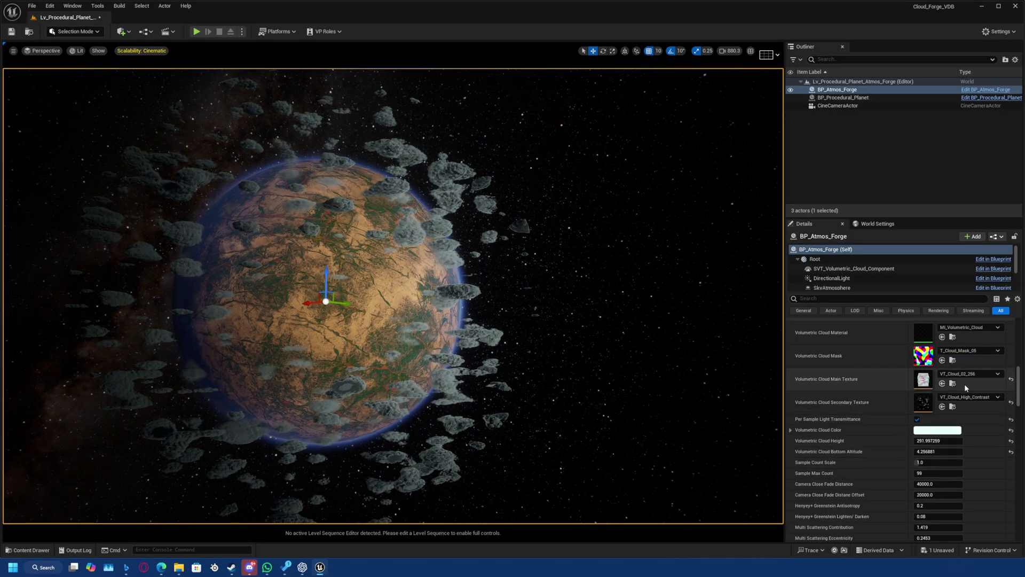
- Try VT_Cloud_Curly as the Volumetric Cloud Secondary Texture and reset that texture to its default
click(969, 396)
click(989, 305)
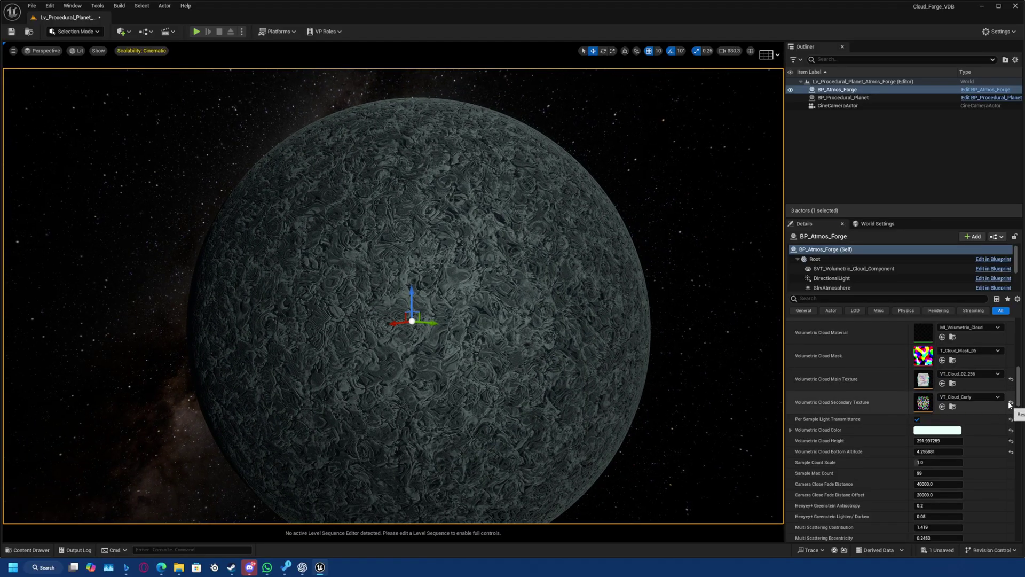
click(1010, 404)
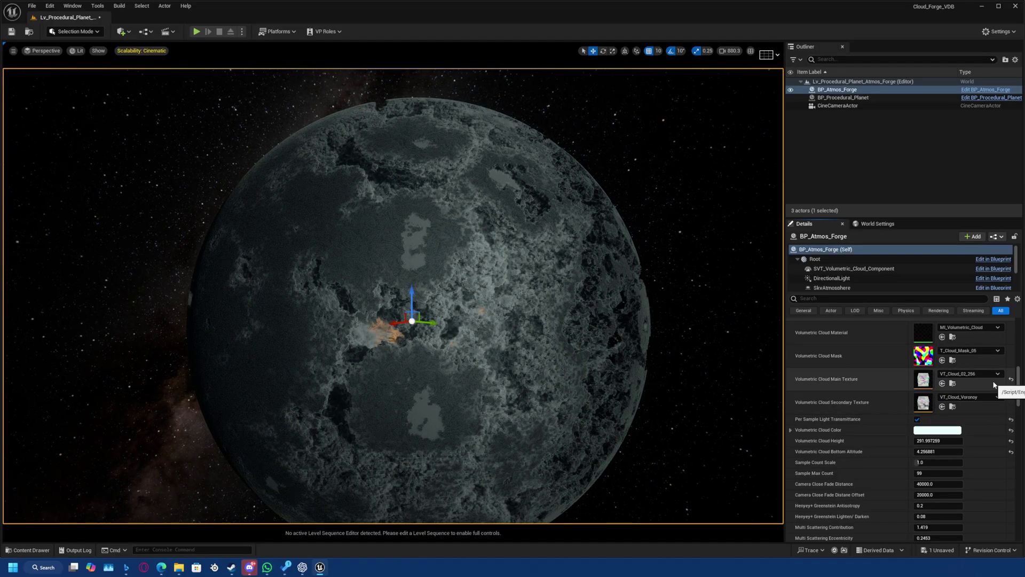
- Try VT_Cloud_01_256 and VT_Cloud_Curly as the Volumetric Cloud Main Texture
click(980, 371)
scroll(986, 335, up, 1)
click(990, 333)
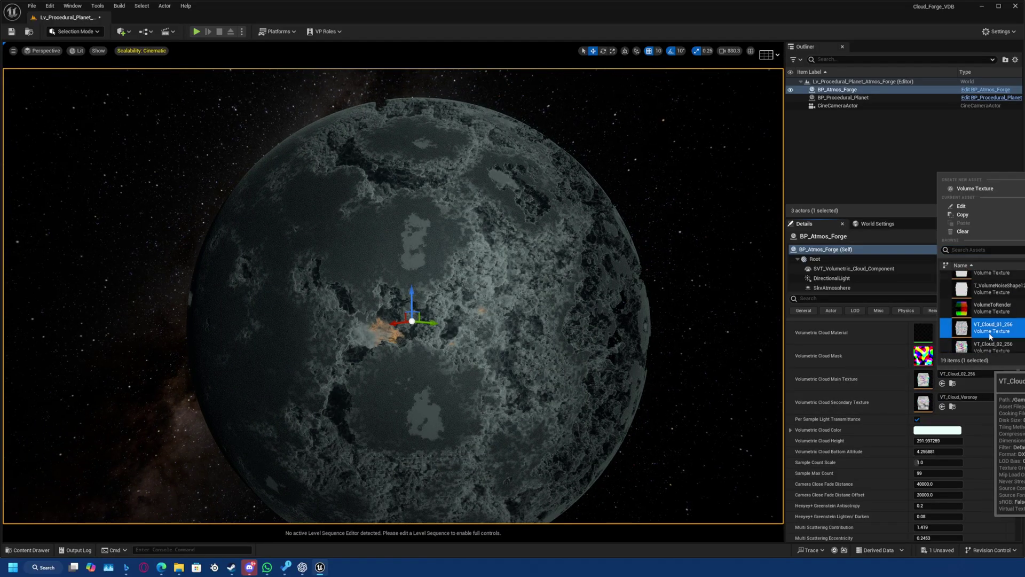
click(978, 371)
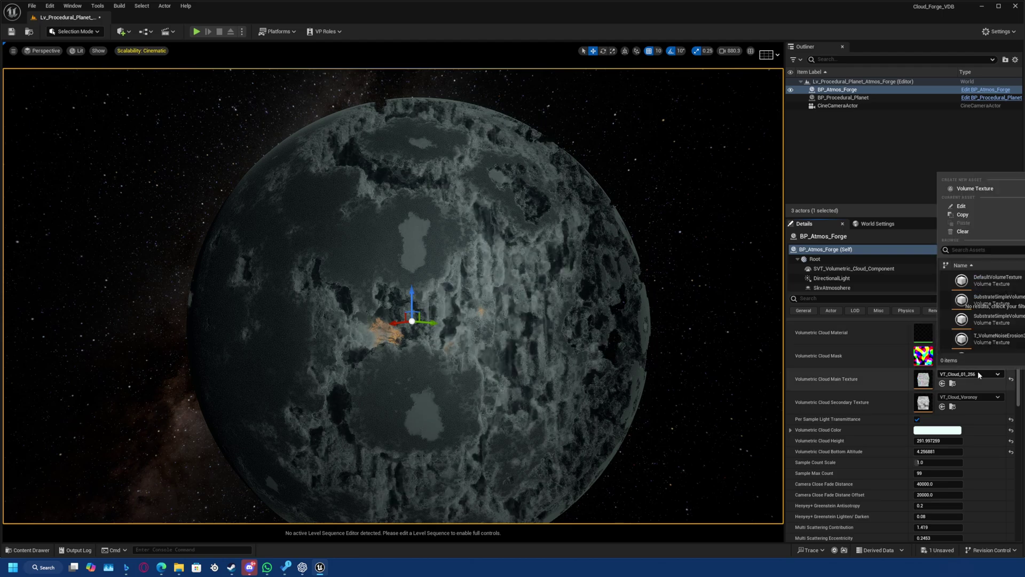
scroll(984, 313, down, 3)
click(986, 314)
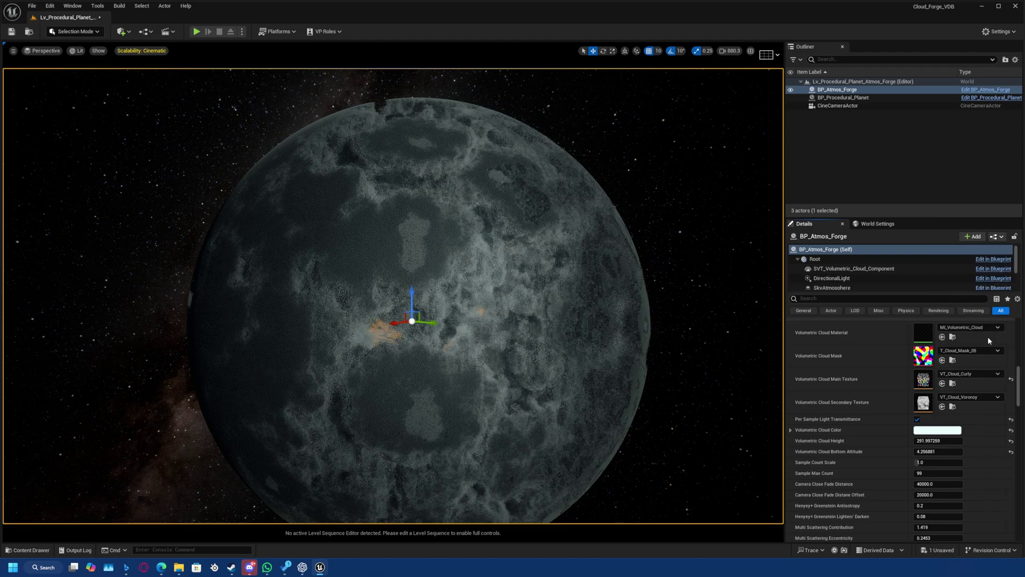
- Try VT_Cloud_Diamond as the Volumetric Cloud Main Texture, inspecting the planet before resetting the texture to its default
click(977, 374)
click(979, 341)
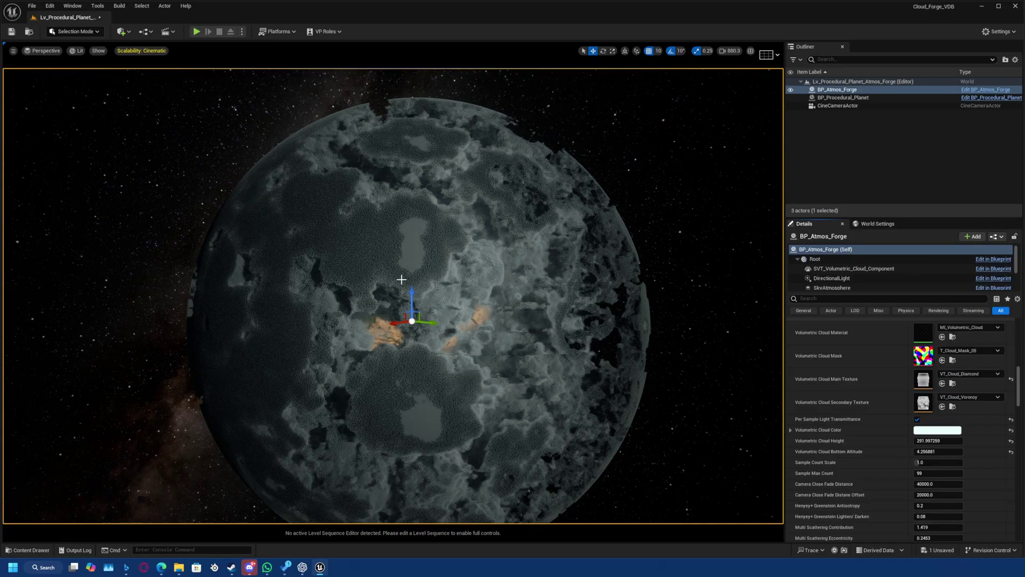
key(a)
right_drag(283, 321, 371, 332)
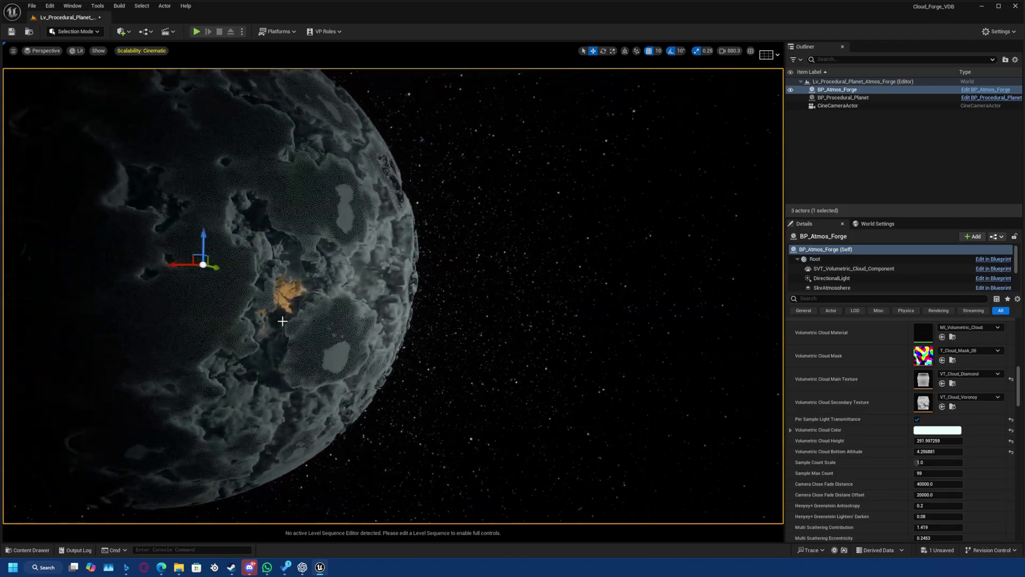
right_drag(435, 281, 283, 267)
key(d)
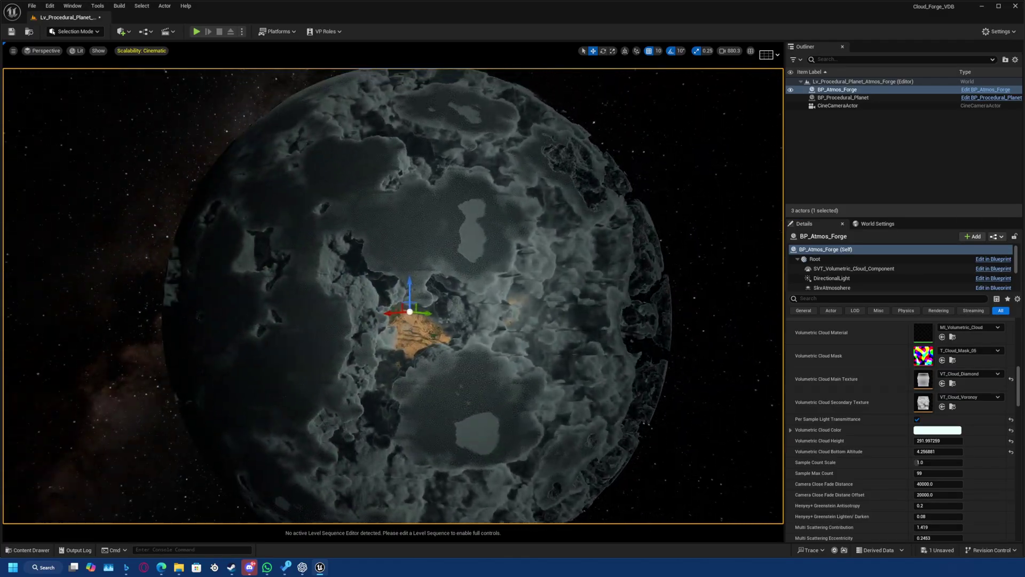
click(1011, 379)
- Try T_Cloud_Mask_04, T_Cloud_Mask_02 and T_Cloud_Mask_01 as the Volumetric Cloud Mask
click(977, 350)
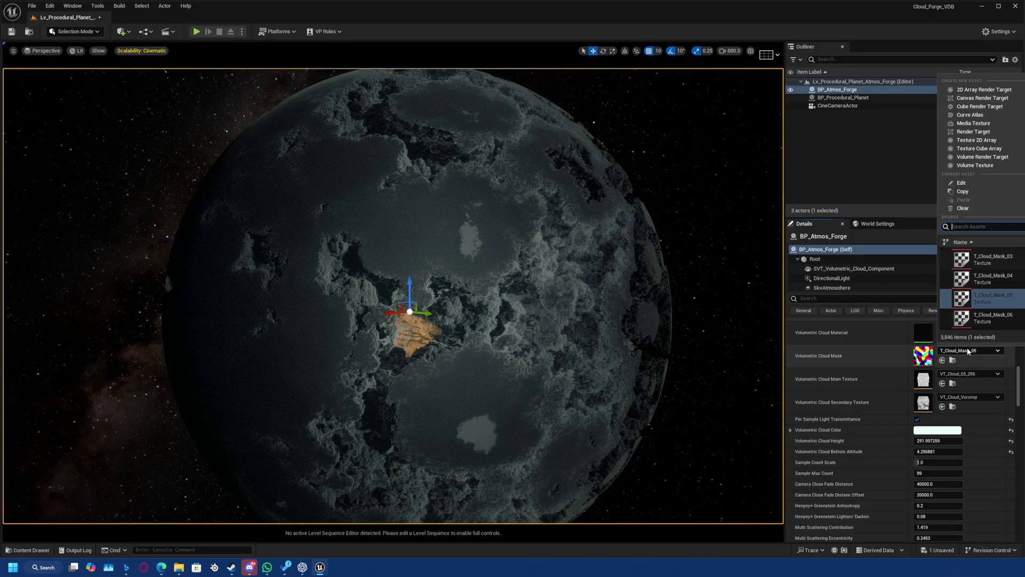
click(987, 282)
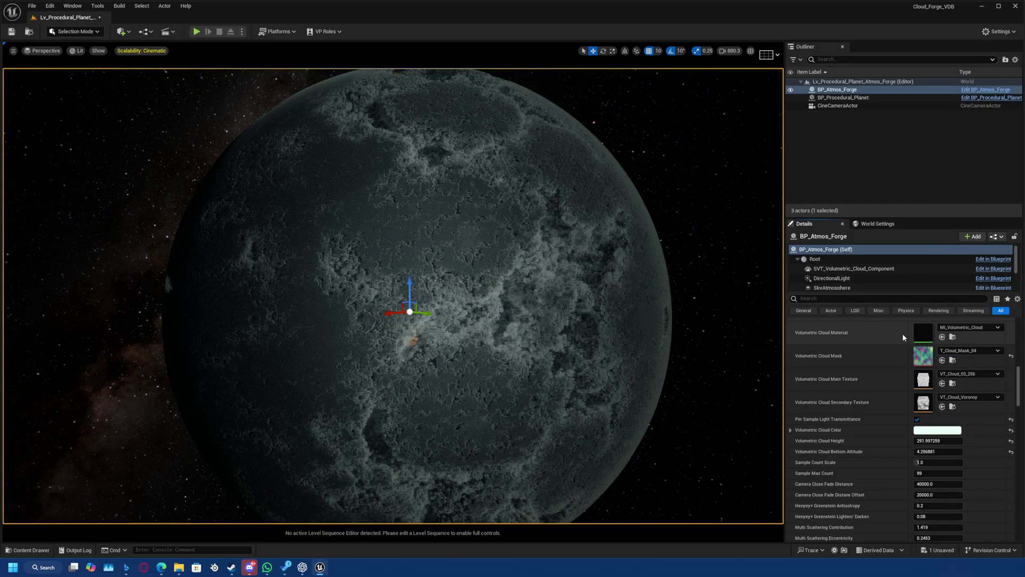
click(983, 352)
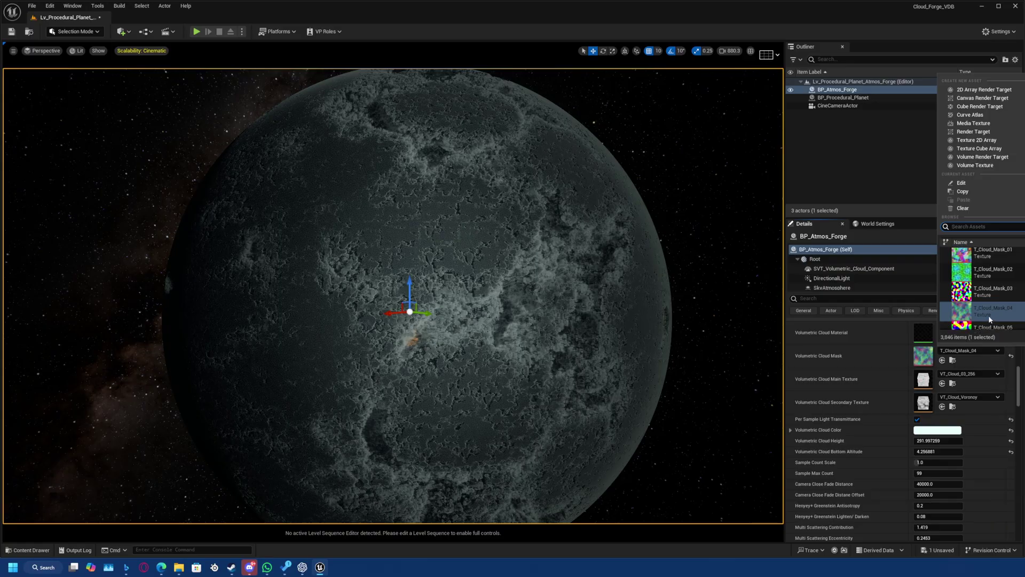
click(989, 270)
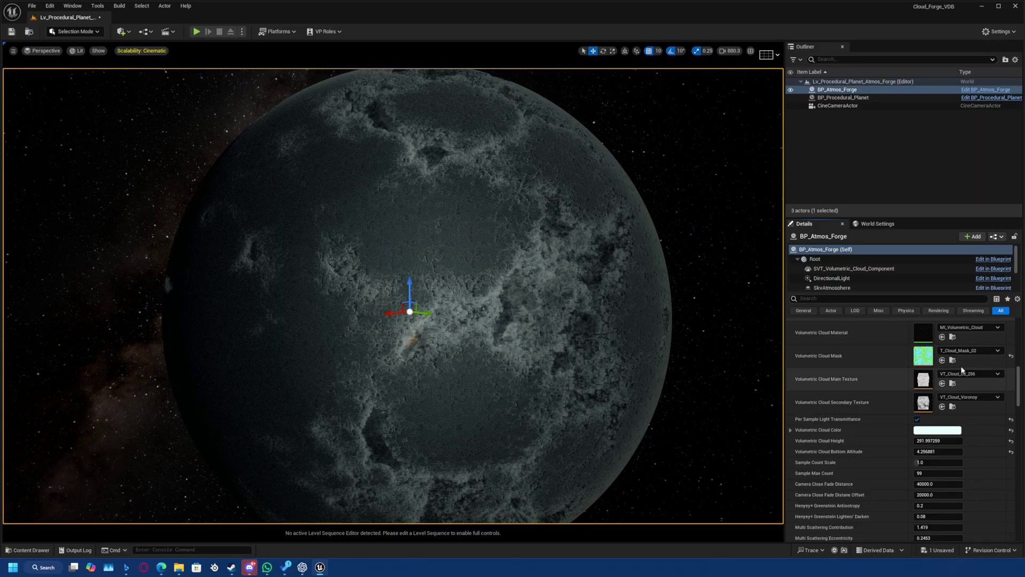
click(983, 350)
click(992, 278)
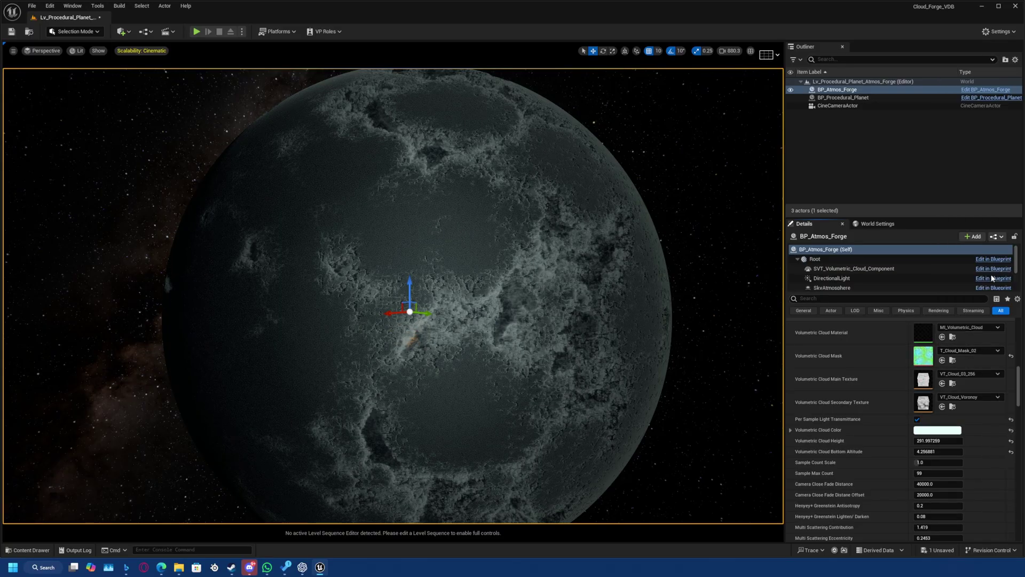
- Try T_Cloud_Flowmap_01 and T_Cloud_Mask_07 as the Volumetric Cloud Mask
click(985, 349)
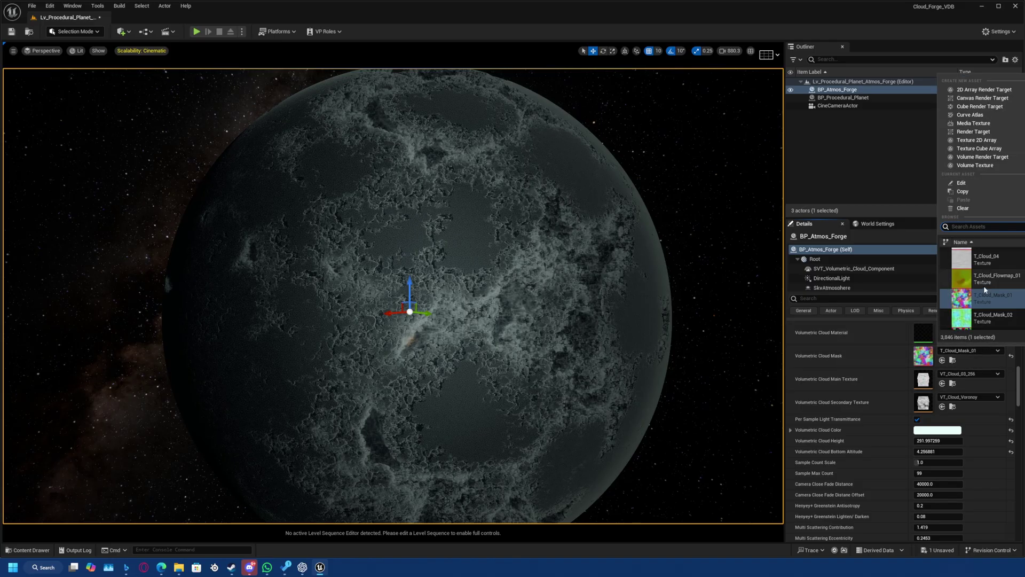
click(986, 283)
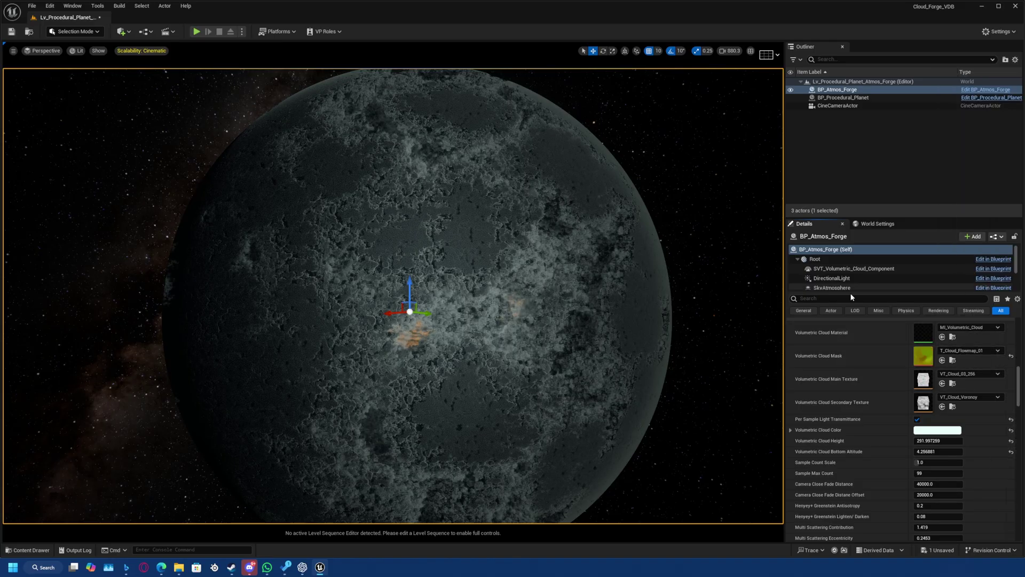
click(962, 351)
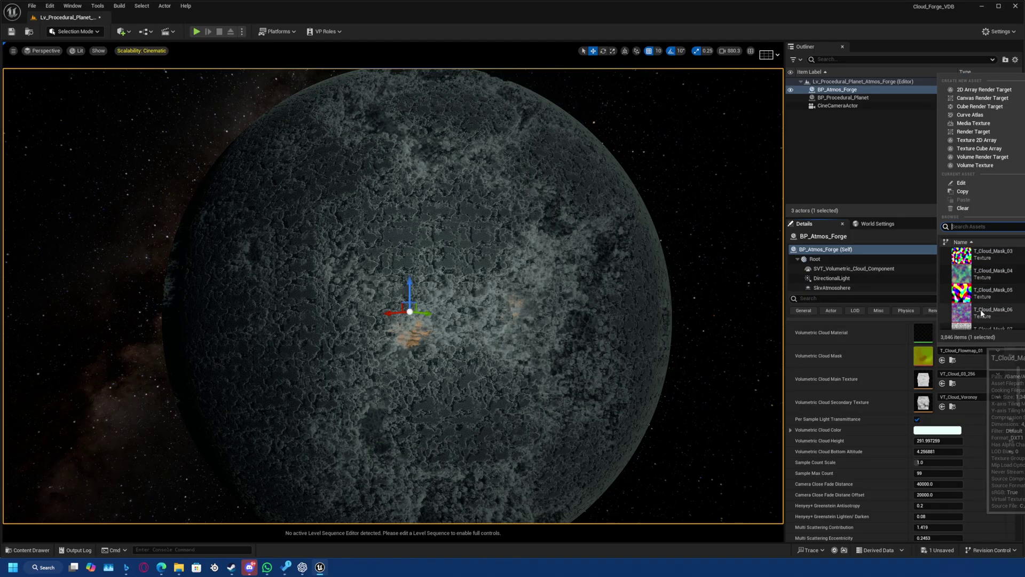
scroll(983, 308, down, 1)
click(987, 306)
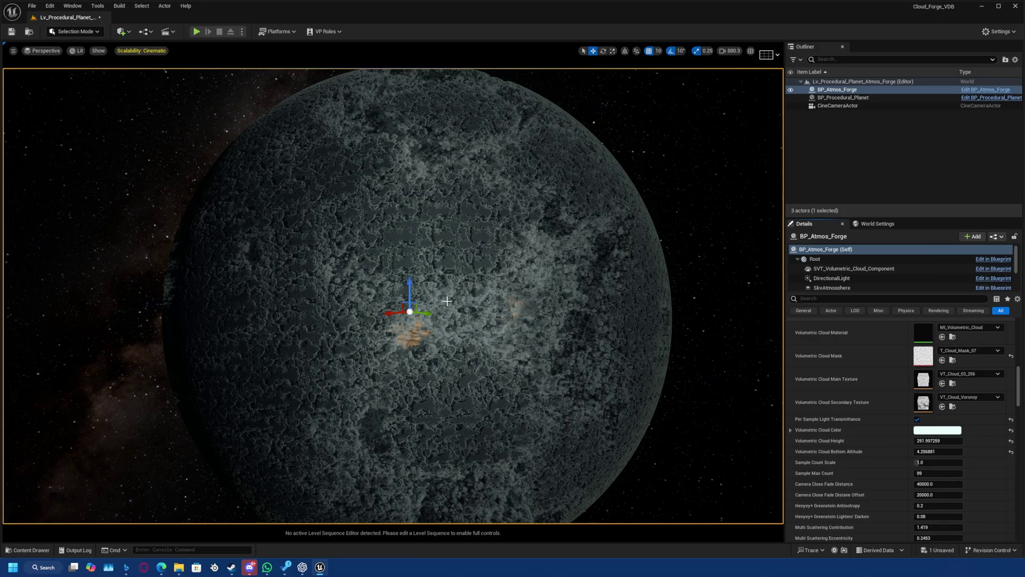
right_drag(513, 309, 566, 320)
- Try T_Cloud_Mask_06 as the Volumetric Cloud Mask and reset the mask to its default
click(969, 351)
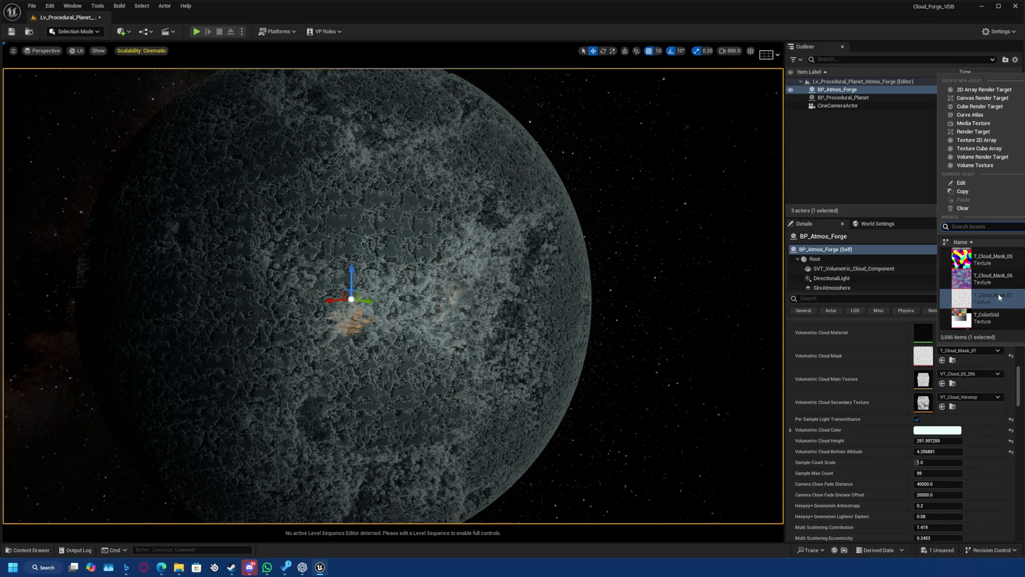
click(998, 293)
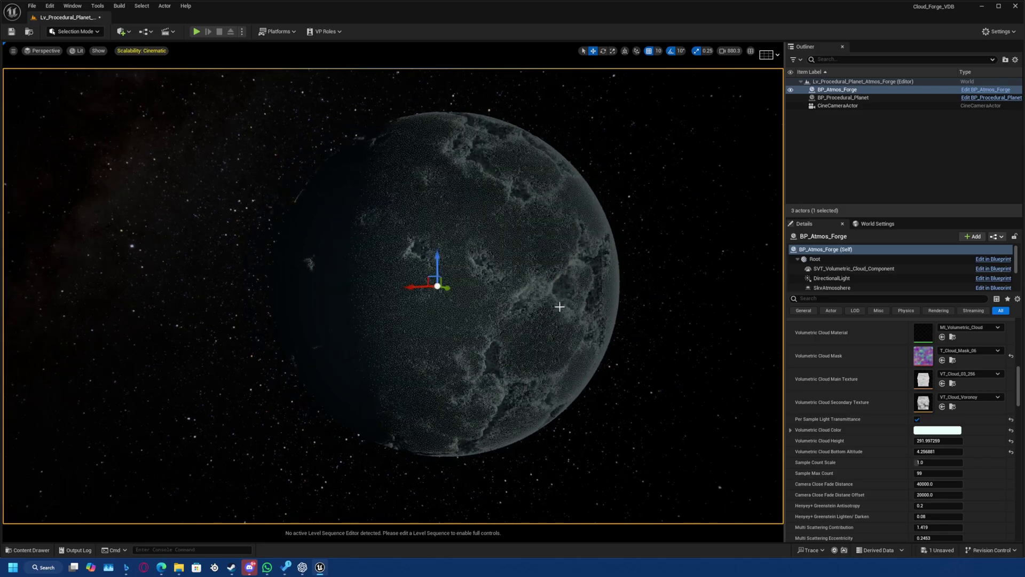
click(1011, 356)
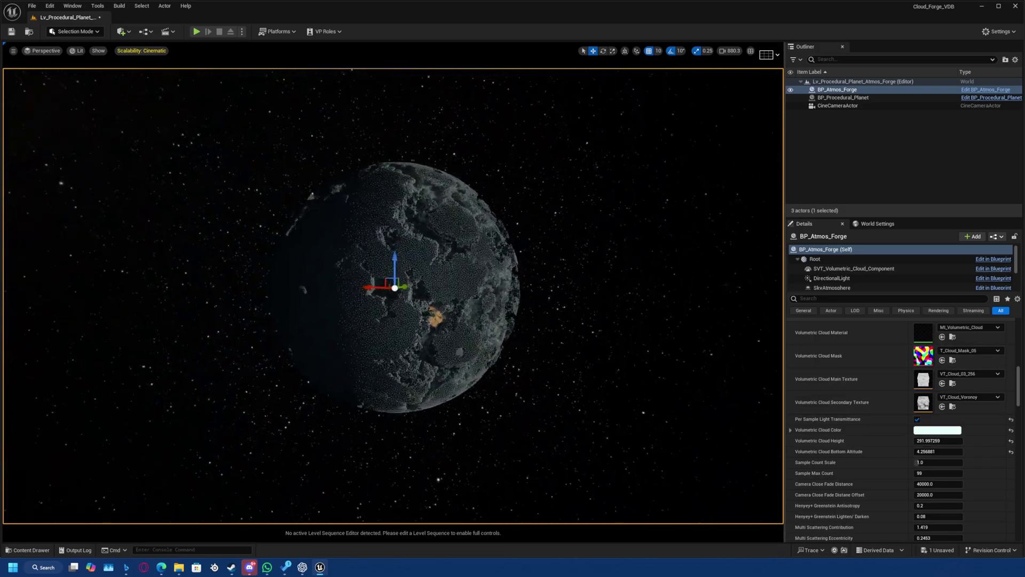
- Examine the default-masked volumetric clouds around the planet from several viewpoints
right_drag(516, 309, 457, 299)
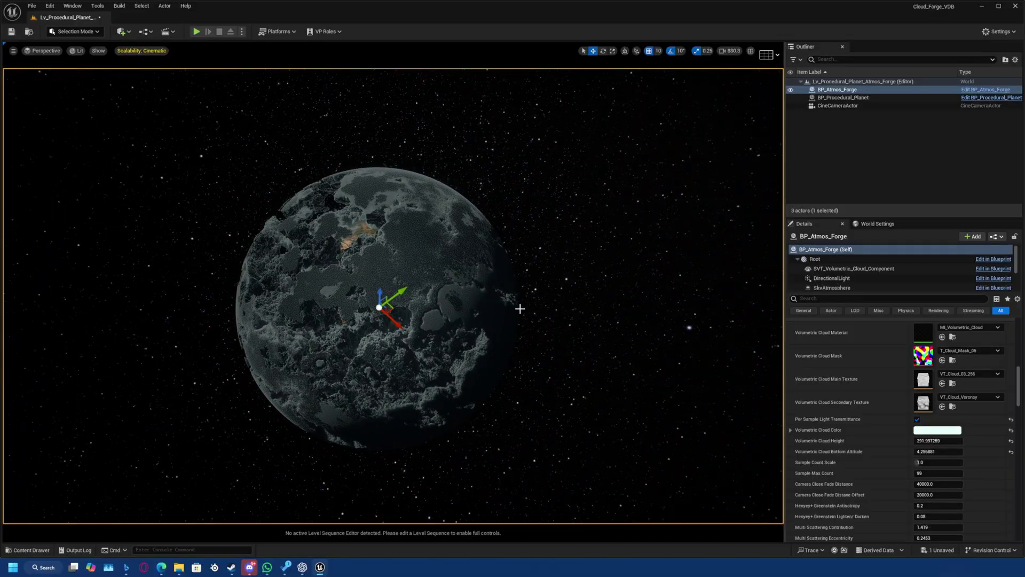
right_drag(520, 308, 474, 277)
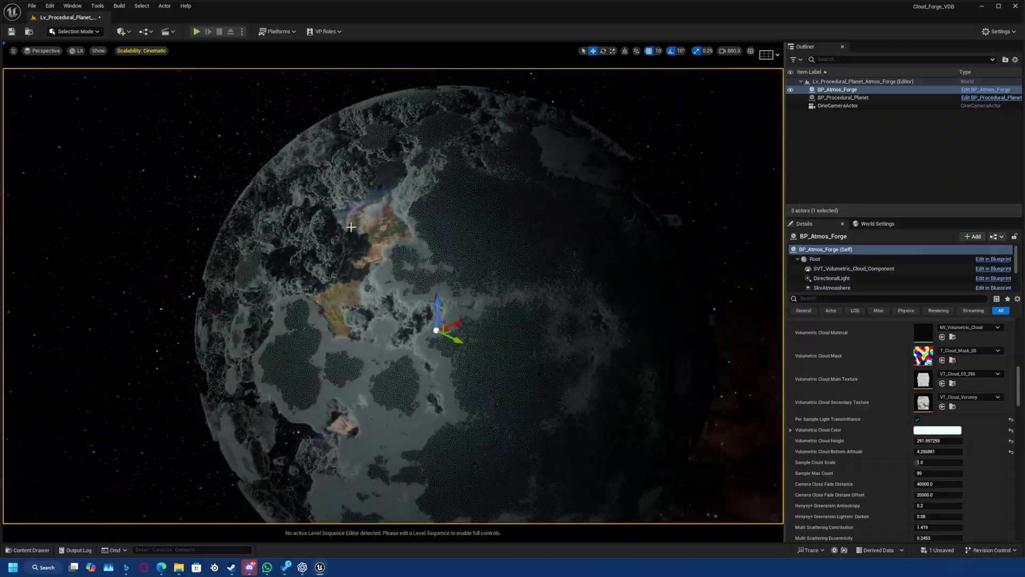
right_drag(331, 310, 356, 331)
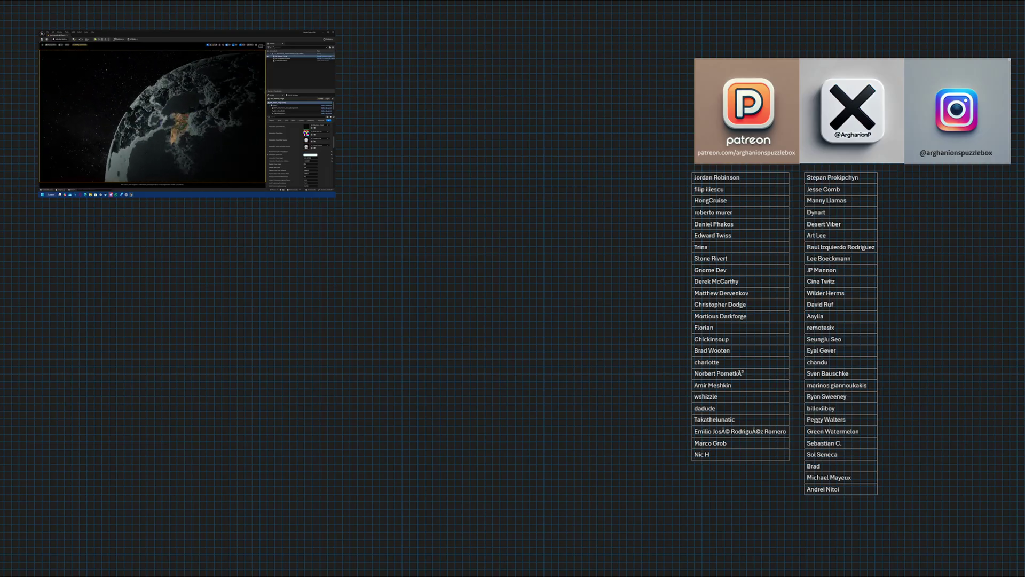
right_drag(161, 108, 158, 108)
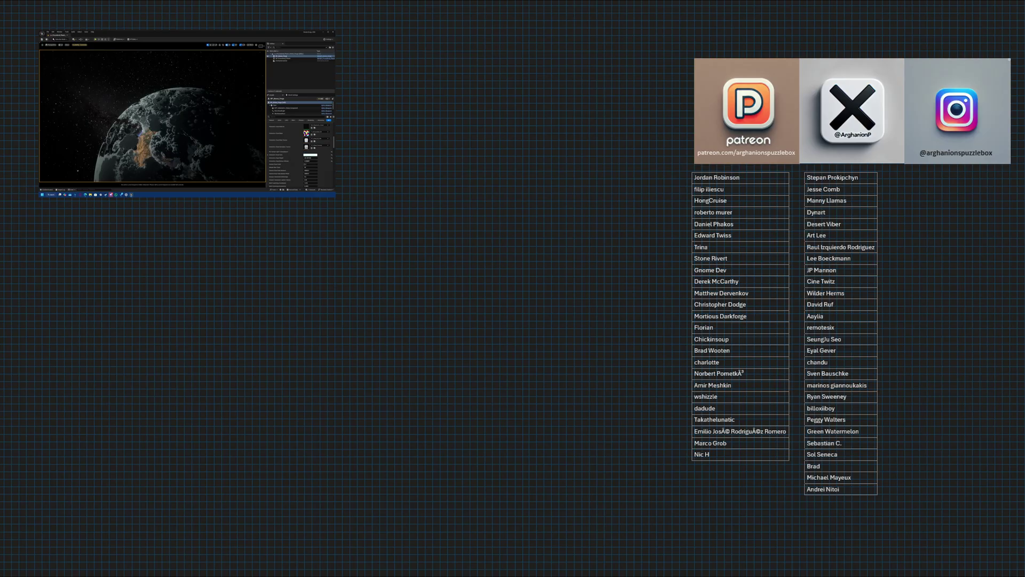